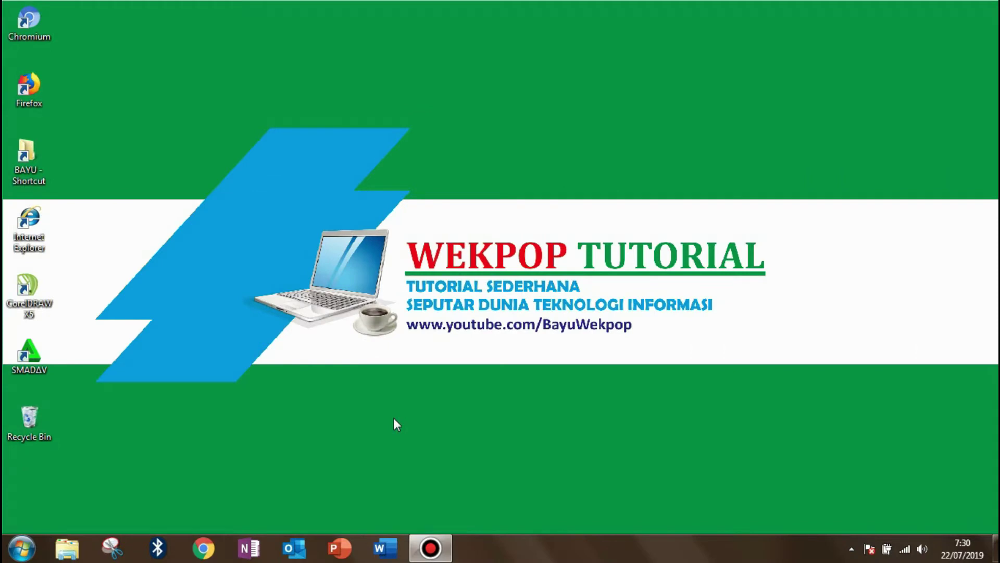
# Step: Launch Excel from the Start menu and create a blank workbook
pyautogui.click(21, 547)
pyautogui.click(89, 315)
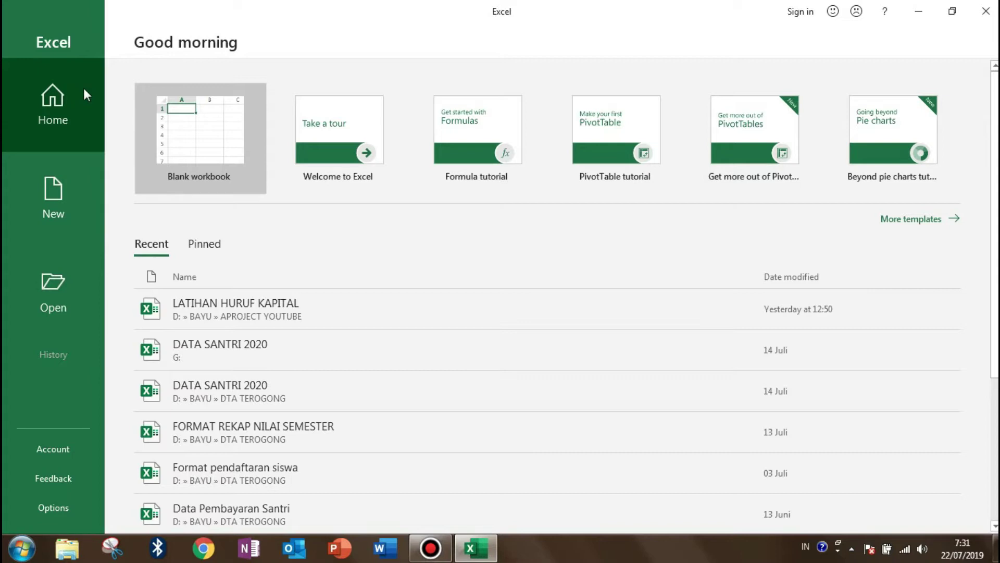
pyautogui.moveTo(615, 137)
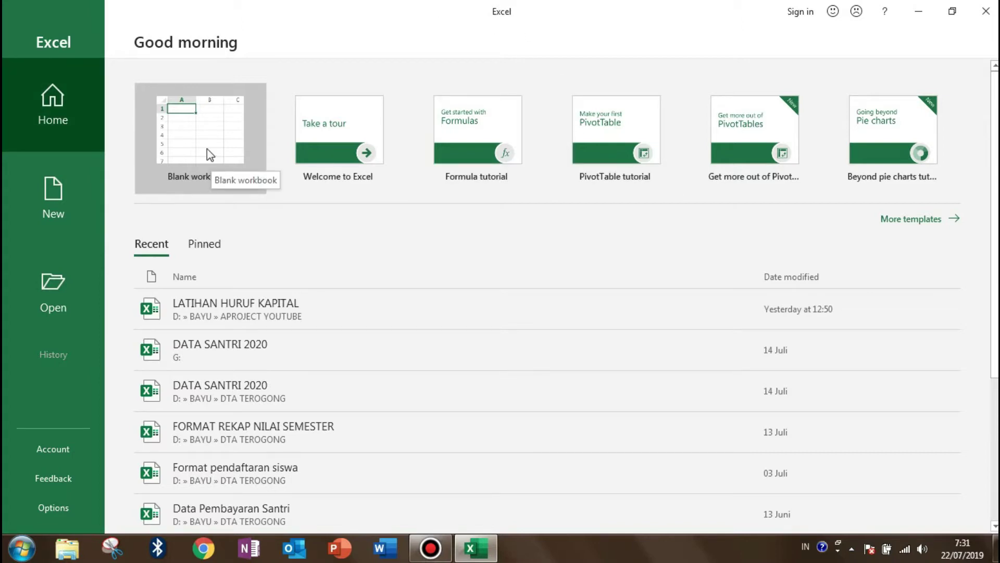
pyautogui.click(208, 148)
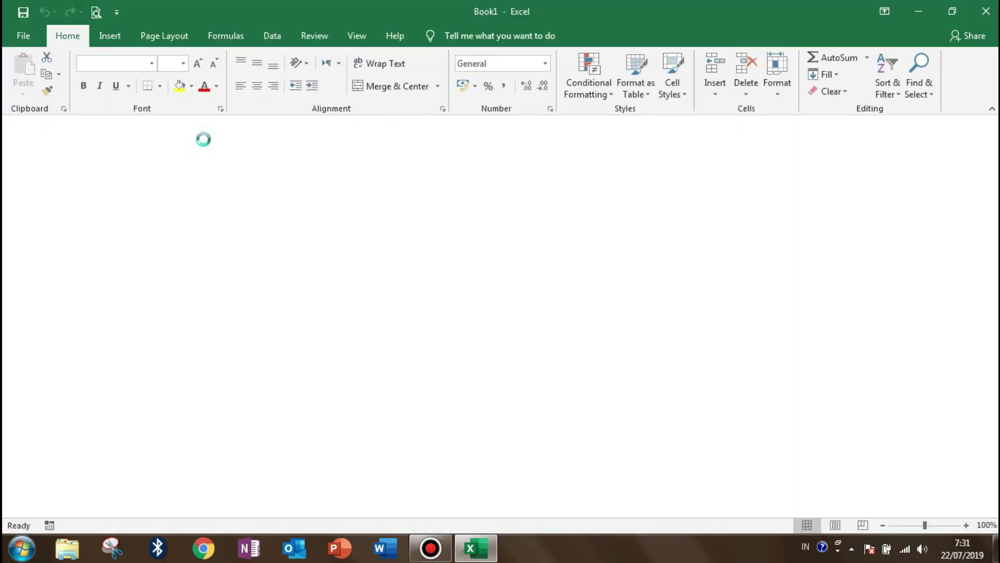
# Step: Type the title DAFTAR HADIR RAPAT into cell A1
pyautogui.click(97, 217)
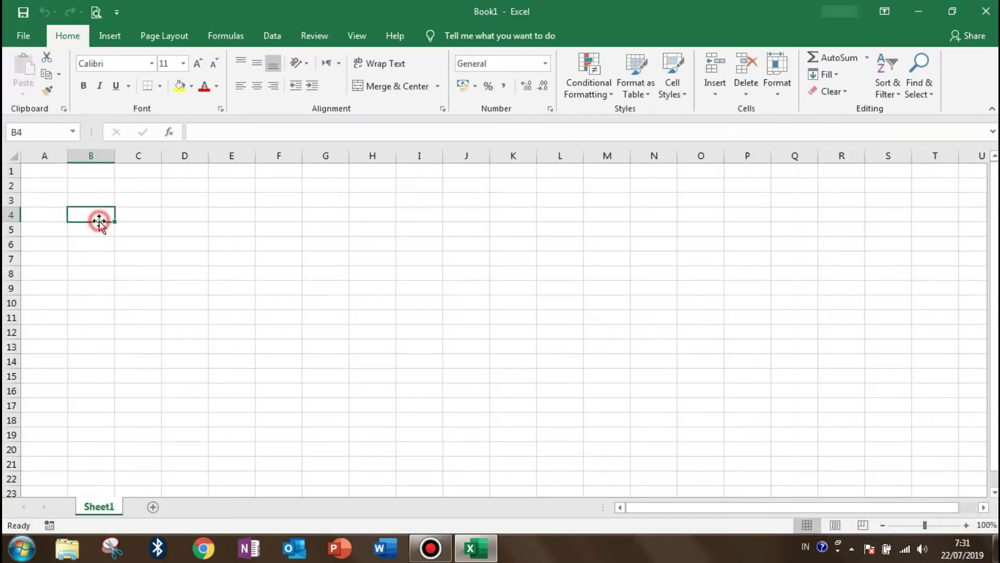
pyautogui.click(86, 188)
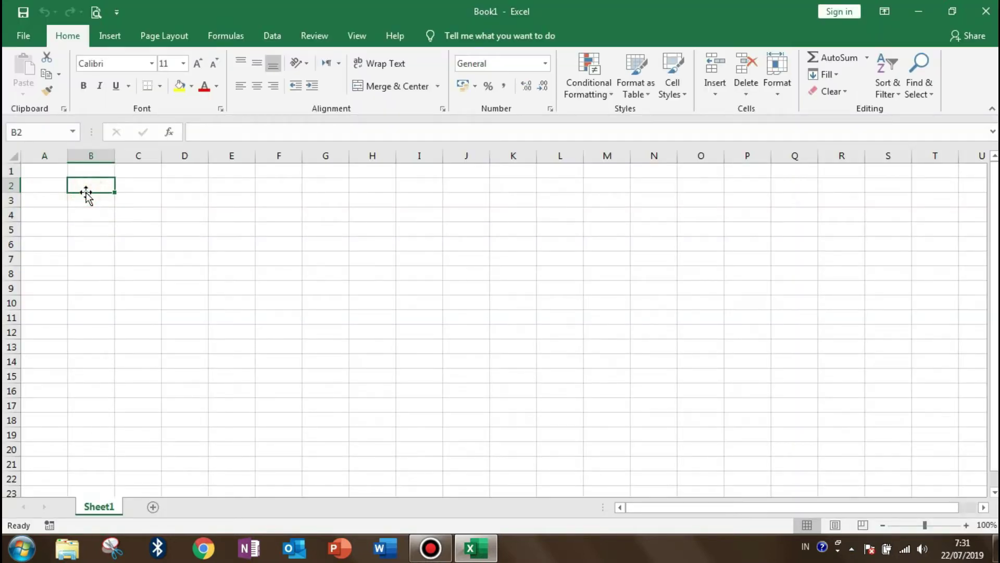
pyautogui.click(50, 169)
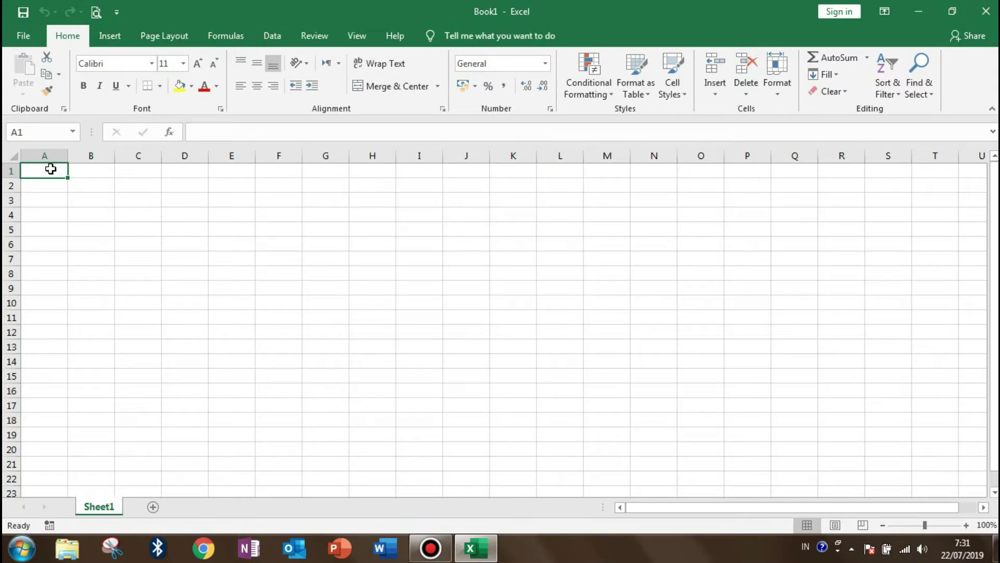
pyautogui.write('DAFTAR HADIR')
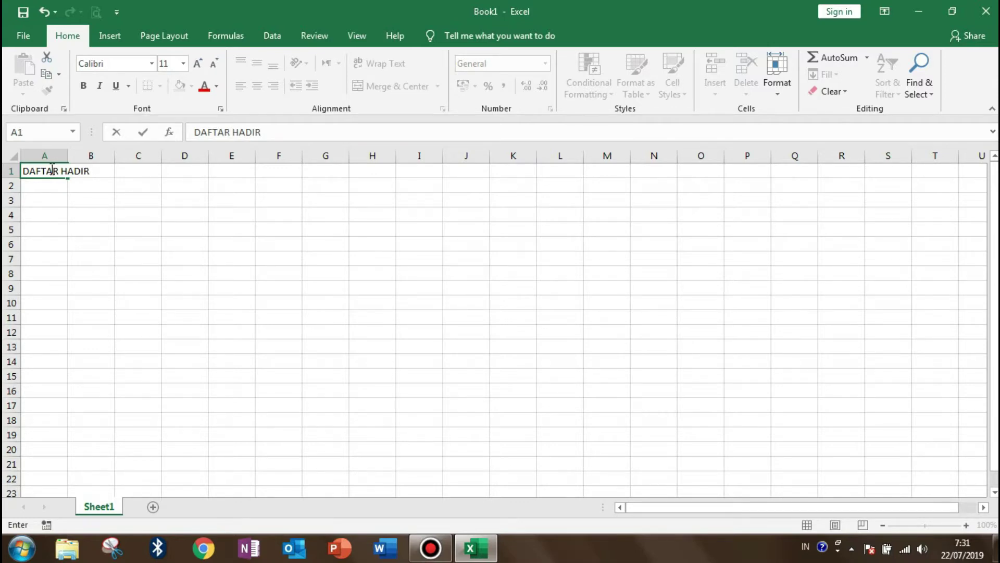
pyautogui.write('RAPAT')
pyautogui.click(52, 169)
pyautogui.hotkey('ctrl', 'Right')
pyautogui.hotkey('ctrl', 'Right')
pyautogui.hotkey('ctrl', 'Right')
pyautogui.press('Return')
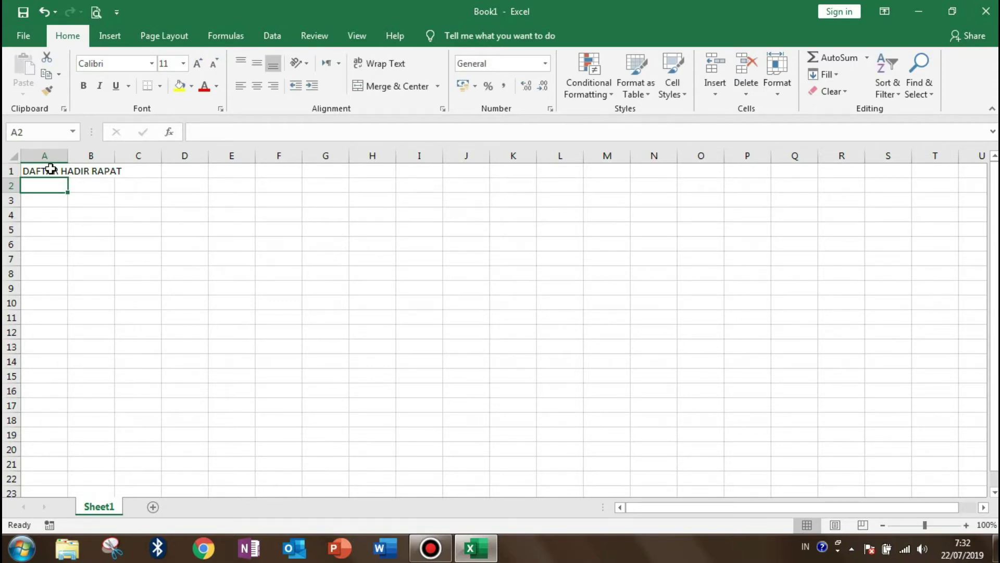
# Step: Enter ORGANISASI SISWA INTRA SEKOLAH in A2, correcting typos along the way
pyautogui.write('ORGANISASI SISWSWA INTRA SEKOLA')
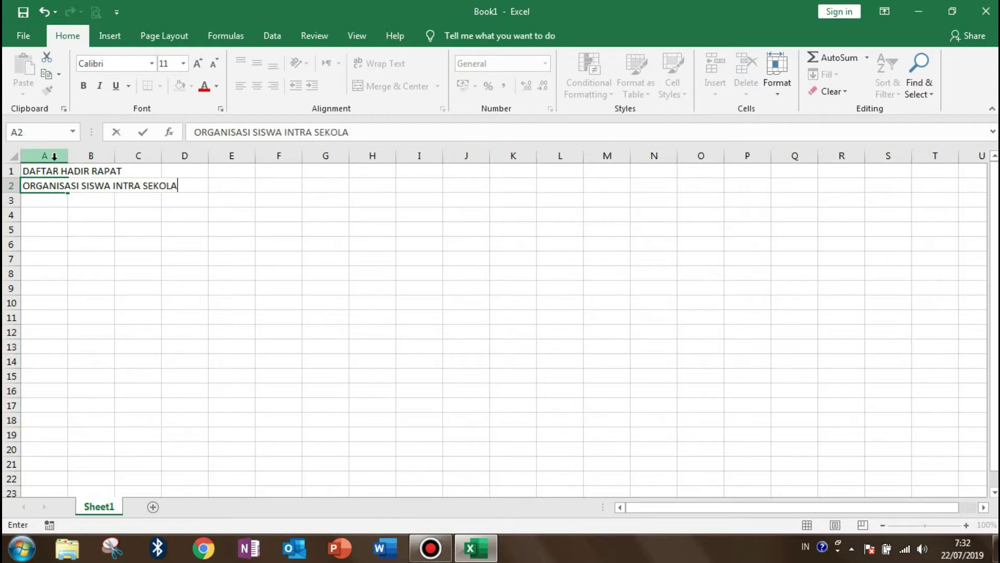
pyautogui.write('H')
# Step: Type Hari dan tanggal, Jenis Rapat and Pokok pembahasan into A4, A5 and A6
pyautogui.click(54, 156)
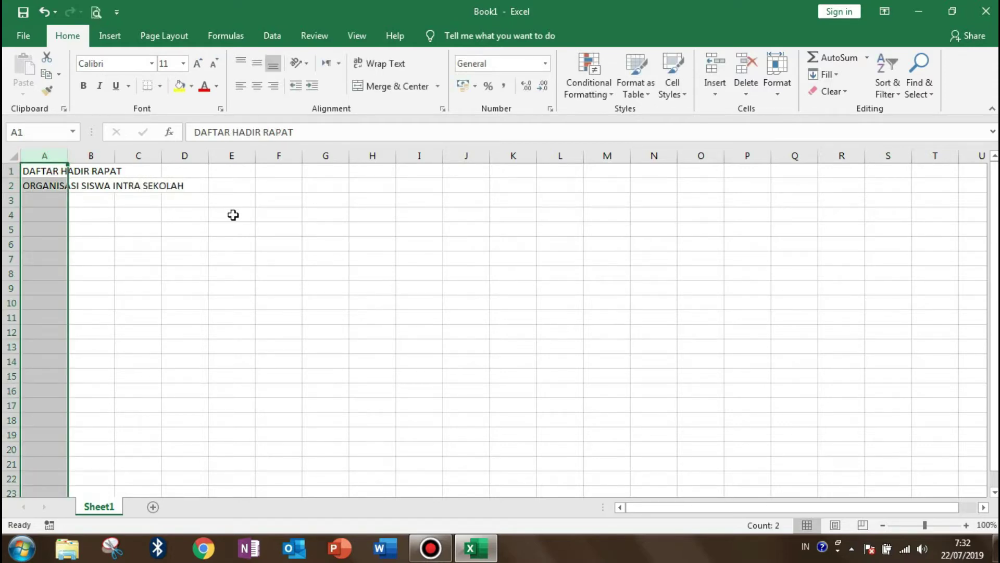
pyautogui.click(231, 214)
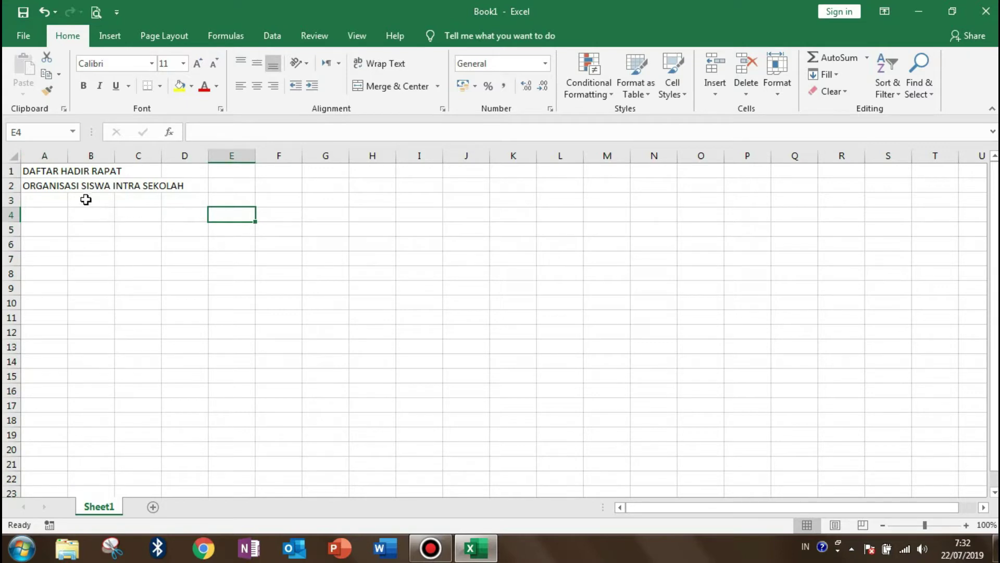
pyautogui.click(58, 202)
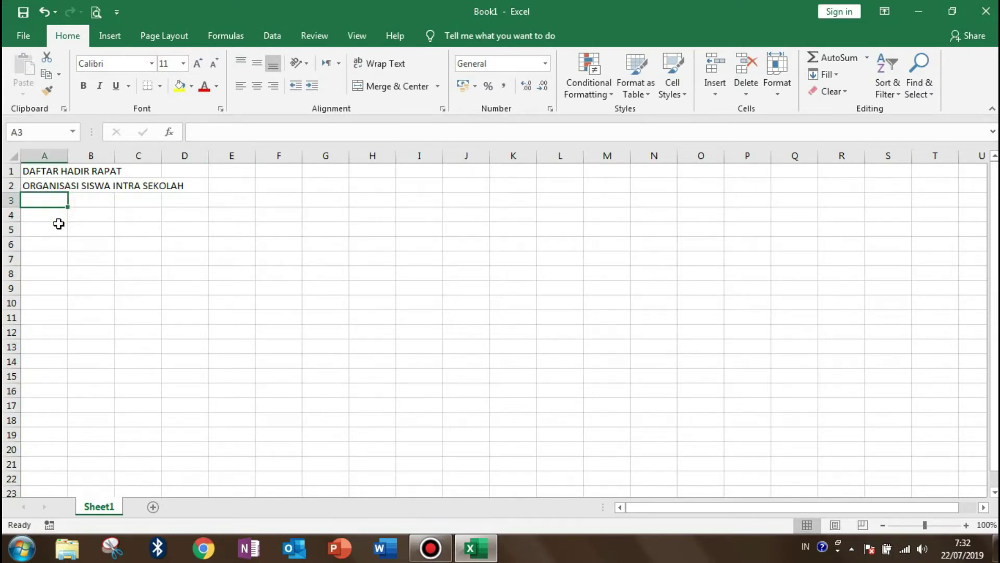
pyautogui.click(56, 214)
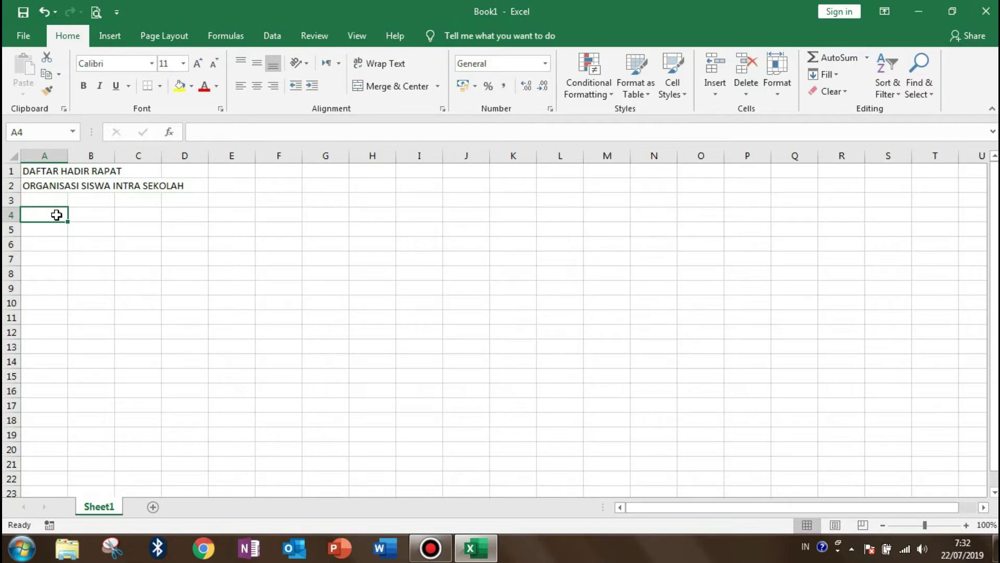
pyautogui.write('Hari dan tanggal')
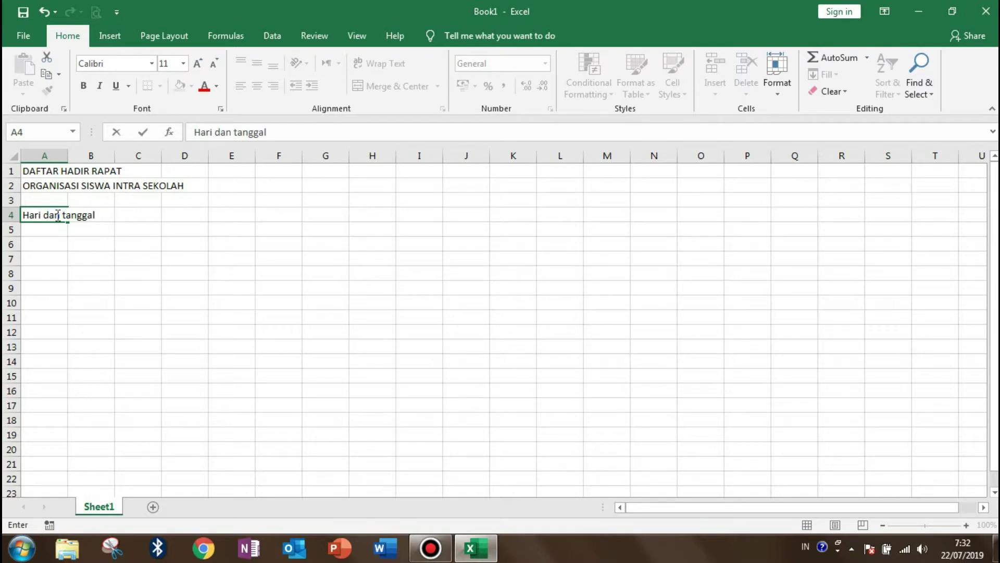
pyautogui.press('Return')
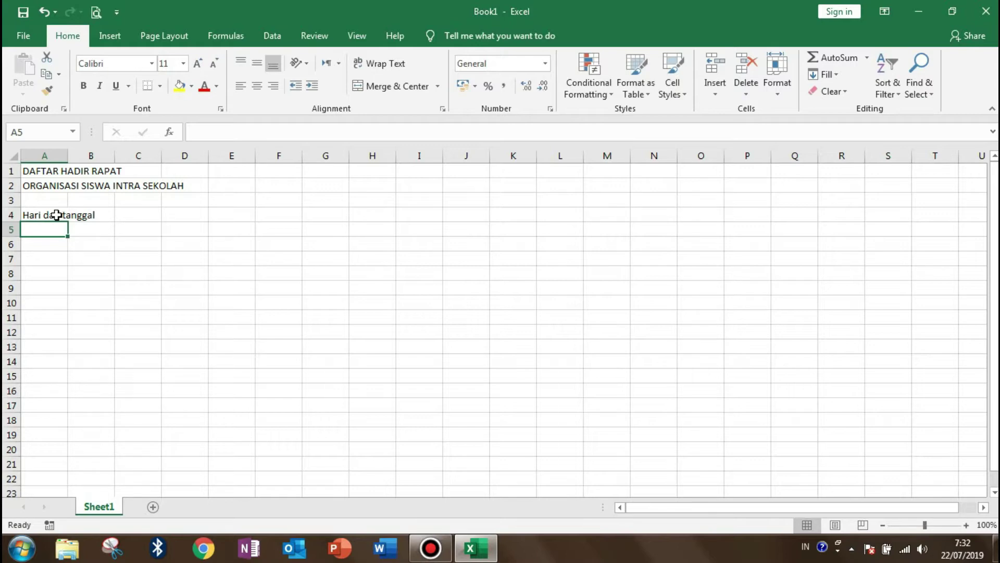
pyautogui.write('Jenis ')
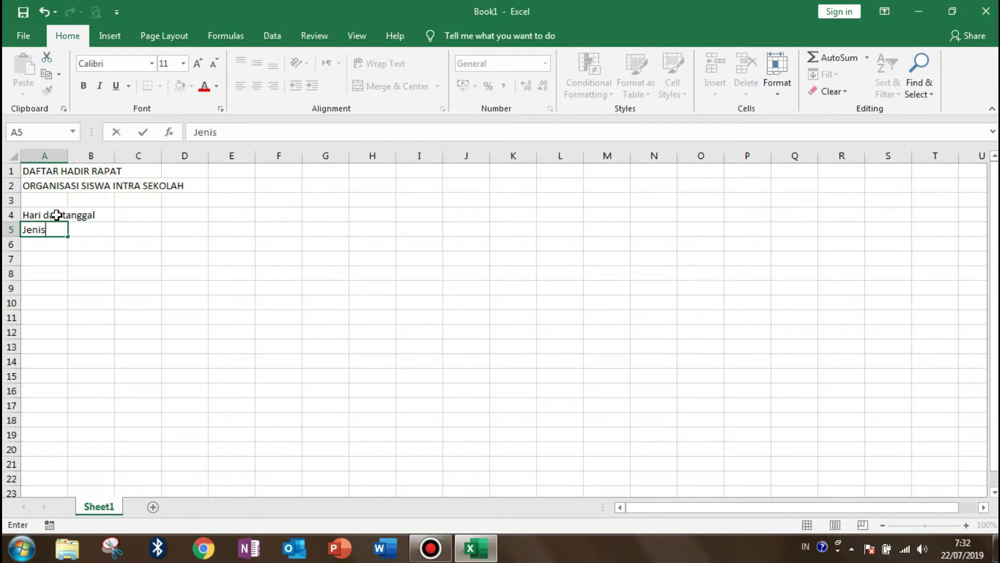
pyautogui.write('Rapat')
pyautogui.press('Return')
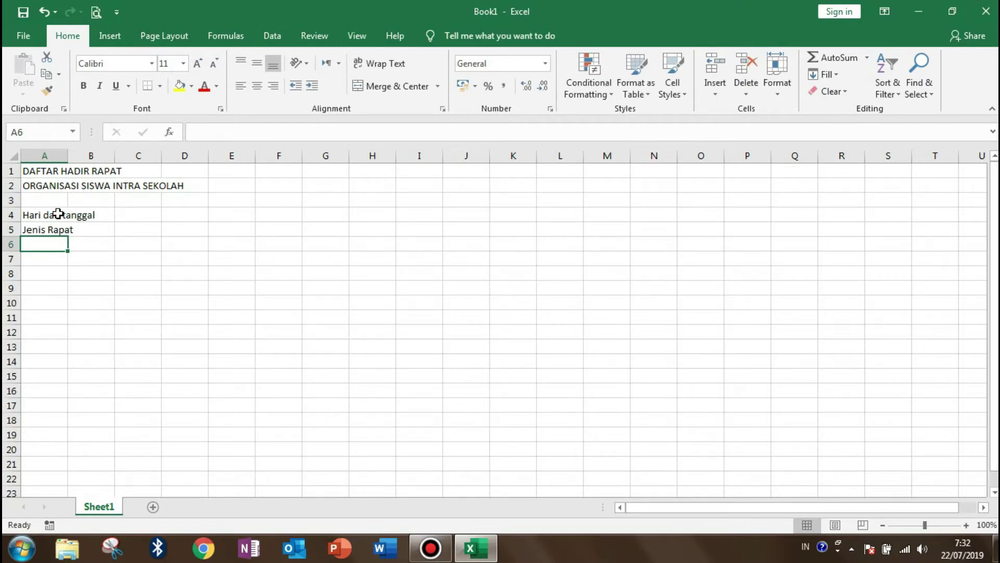
pyautogui.write('Pokok pembahasan')
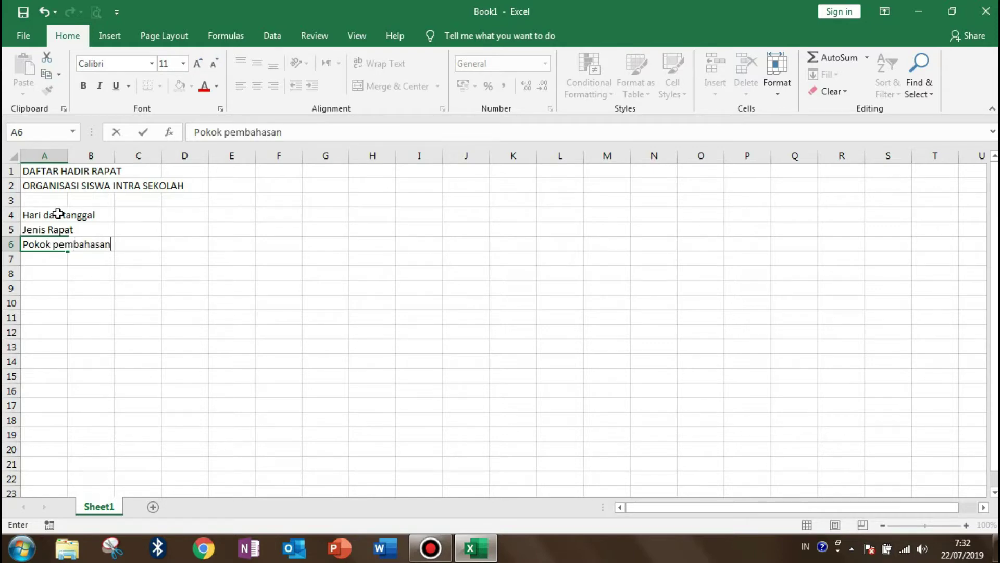
pyautogui.press('Return')
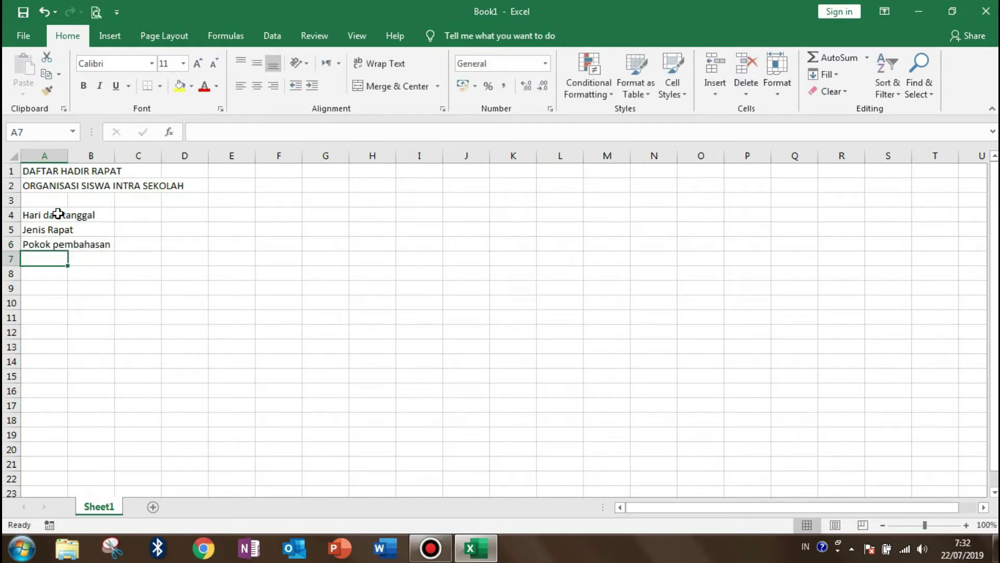
# Step: Move the selection down to cell A8, ready for the header row
pyautogui.click(152, 216)
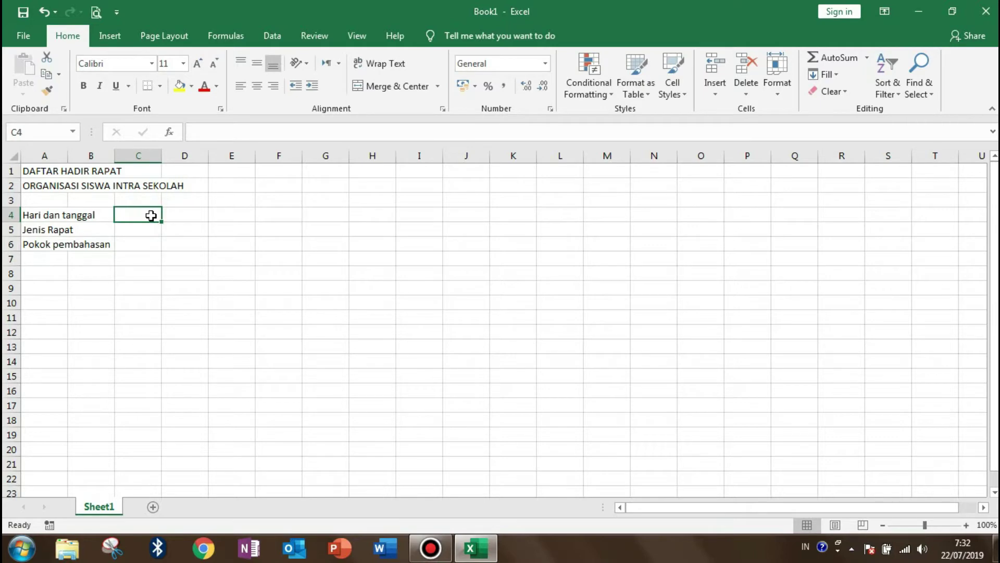
pyautogui.press('Down')
pyautogui.press('Down')
pyautogui.press('Down')
pyautogui.press('Left')
pyautogui.press('Left')
pyautogui.press('Down')
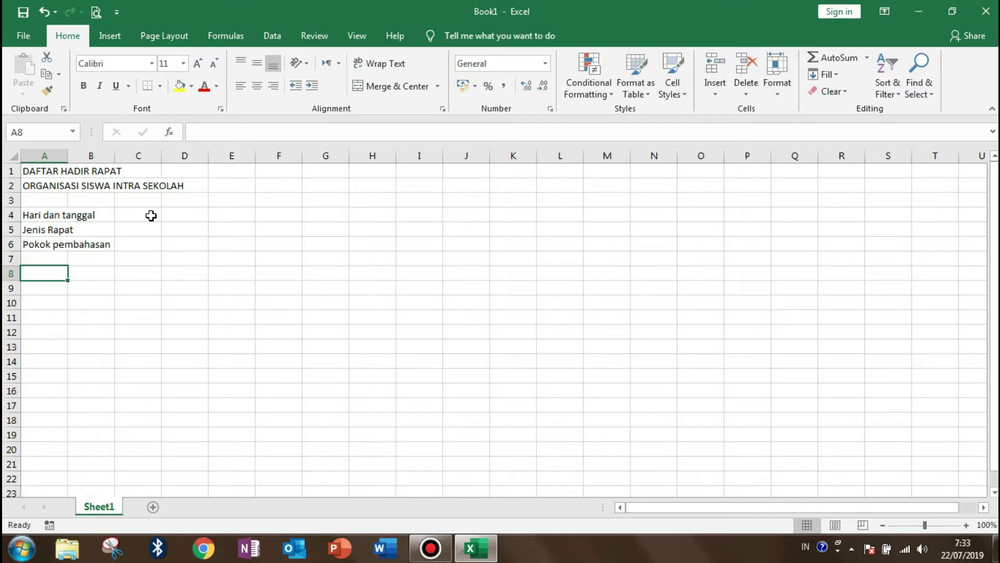
# Step: Enter the headings NO., NAMA and JABATAN in A8, B8 and C8
pyautogui.write('no')
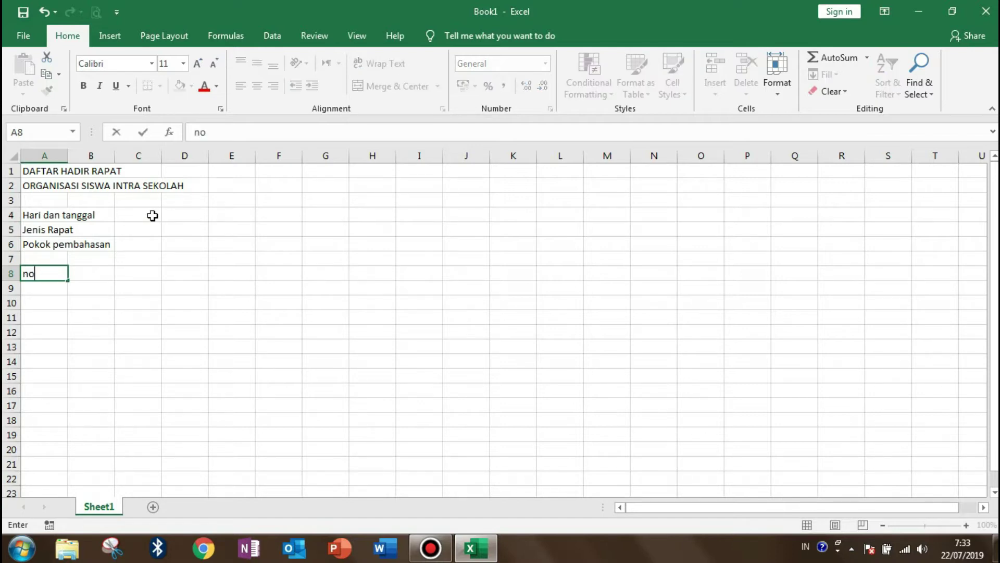
pyautogui.press('BackSpace')
pyautogui.press('BackSpace')
pyautogui.write('NO')
pyautogui.write('.')
pyautogui.press('Tab')
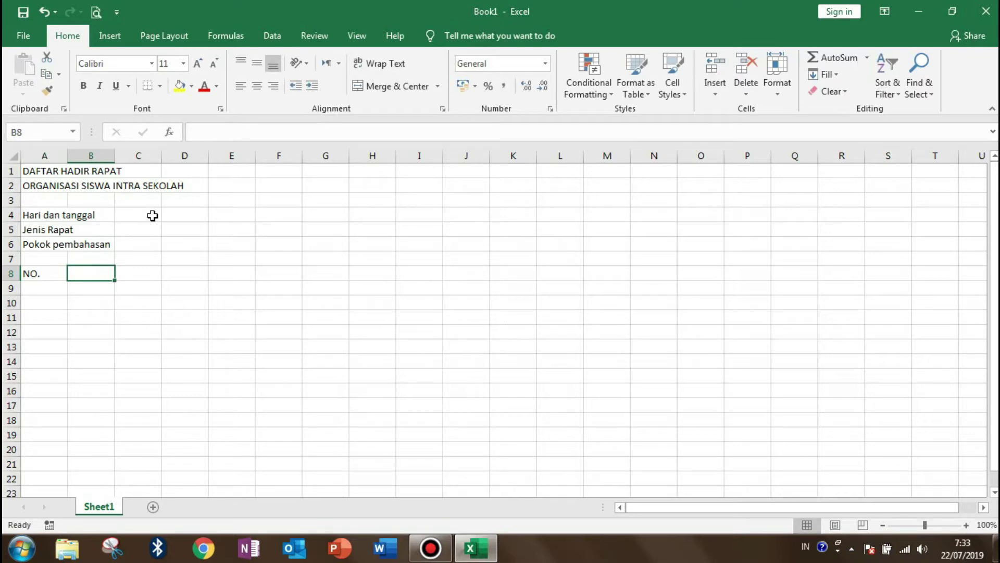
pyautogui.write('NAMA')
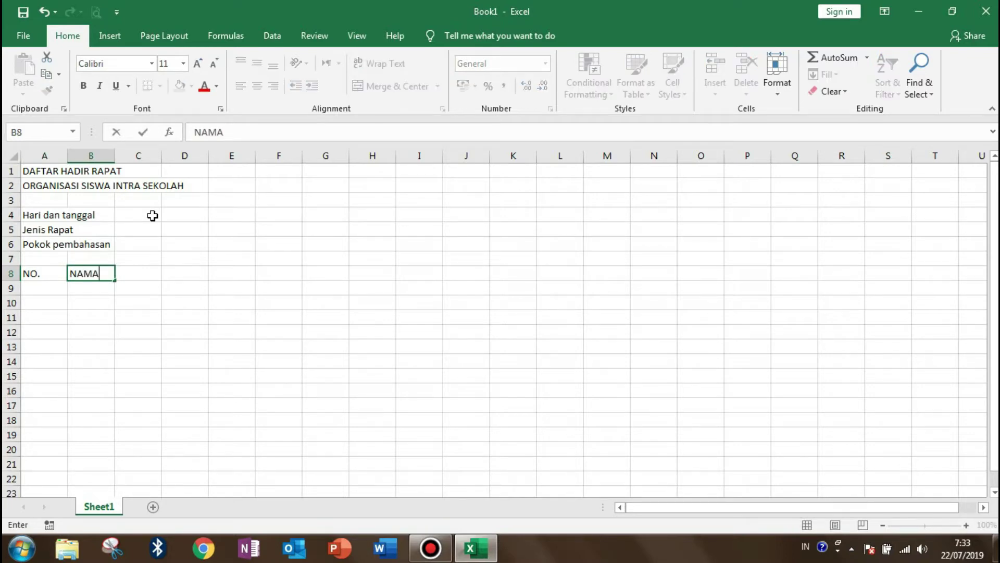
pyautogui.press('Tab')
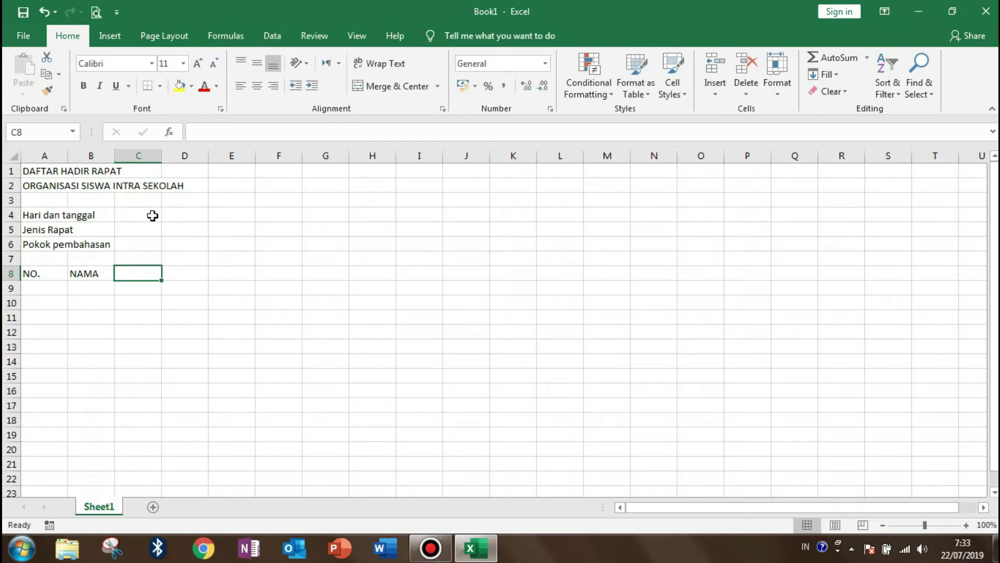
pyautogui.write('JABATAN')
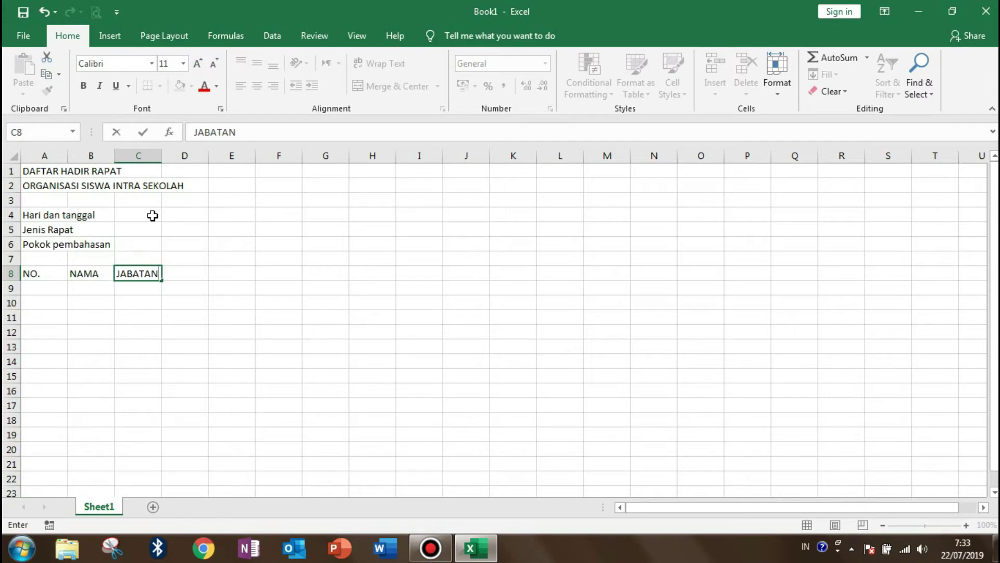
pyautogui.press('Return')
# Step: Add TANDA TANGAN as the last heading in D8
pyautogui.press('Up')
pyautogui.press('Down')
pyautogui.press('Up')
pyautogui.press('Down')
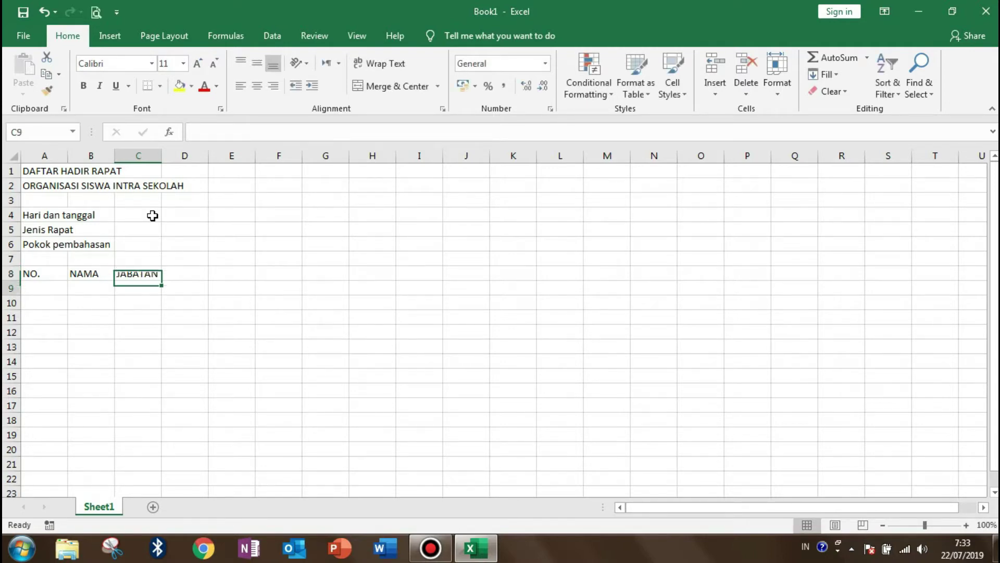
pyautogui.press('Up')
pyautogui.press('Down')
pyautogui.press('Up')
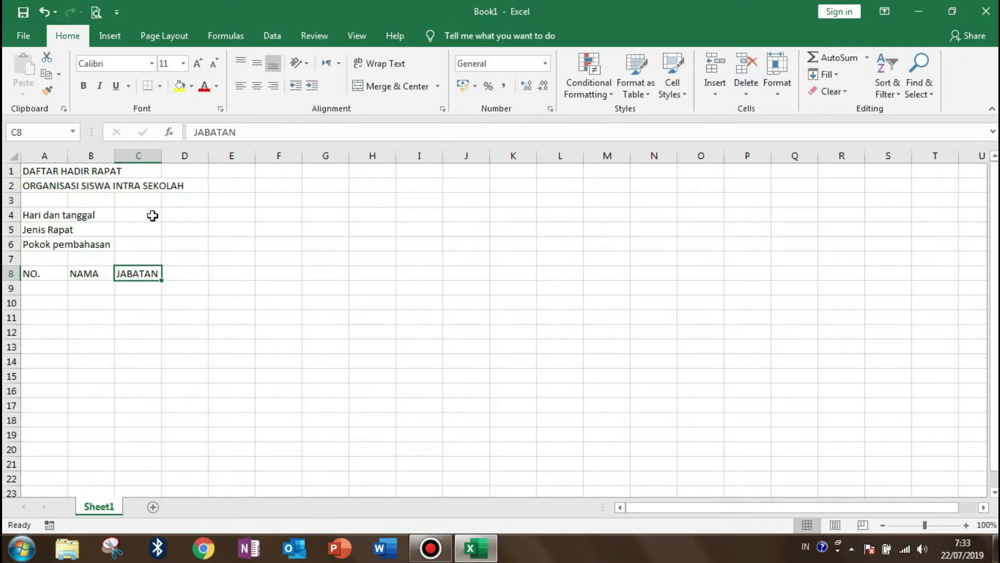
pyautogui.press('Right')
pyautogui.write('TANDA TANGAN')
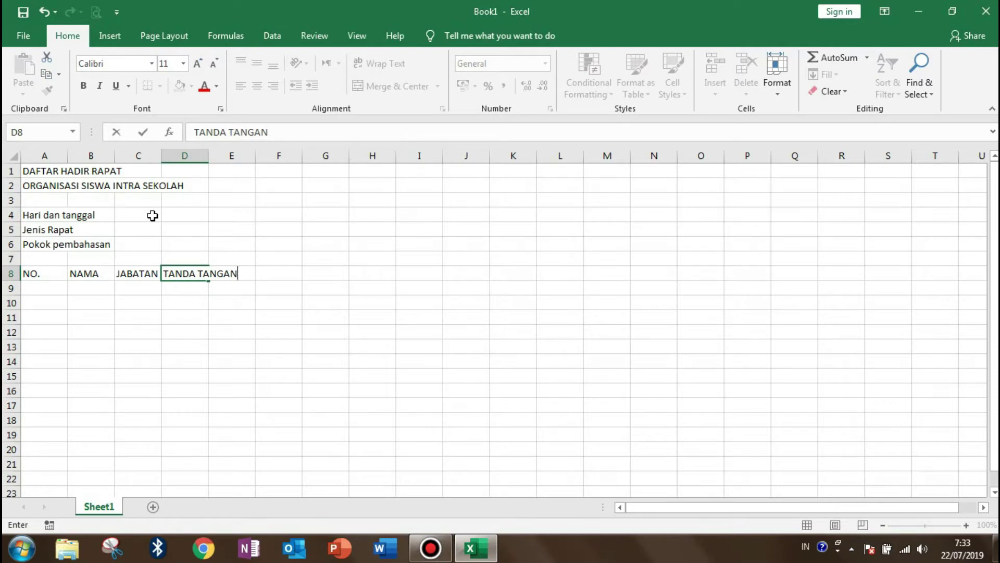
pyautogui.press('Return')
pyautogui.press('Left')
pyautogui.press('Left')
pyautogui.press('Left')
pyautogui.press('Up')
pyautogui.press('Right')
pyautogui.press('Right')
pyautogui.press('Right')
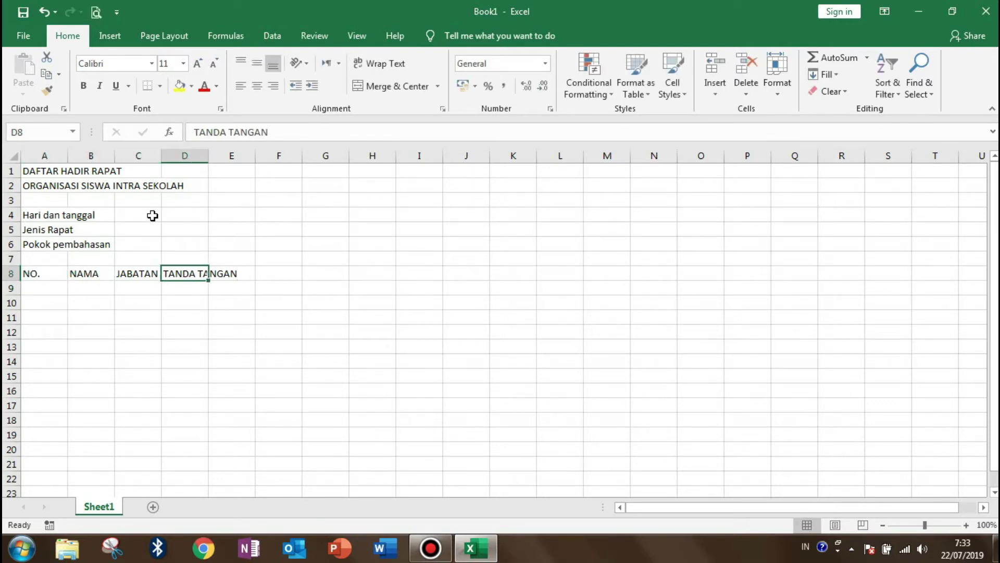
pyautogui.press('Left')
pyautogui.press('Left')
pyautogui.press('Left')
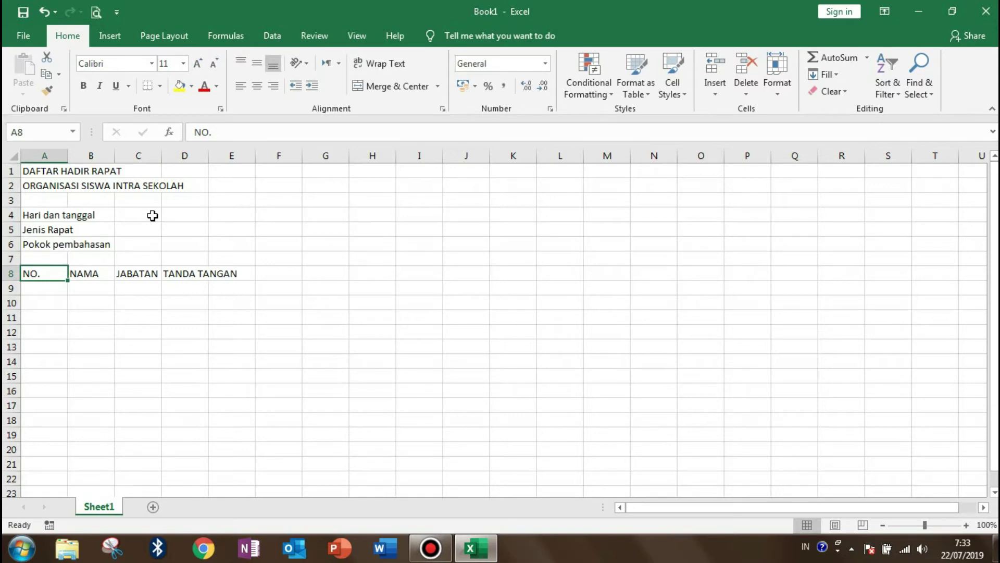
pyautogui.click(40, 283)
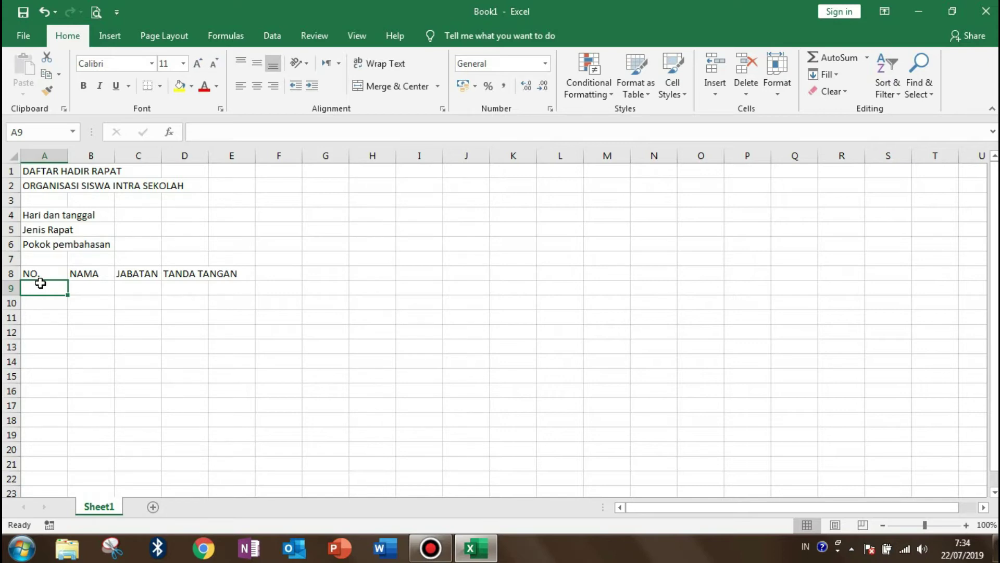
# Step: Enter the starting numbers 1 and 2 in A9 and A10
pyautogui.write('1')
pyautogui.press('Return')
pyautogui.click(40, 283)
pyautogui.press('Return')
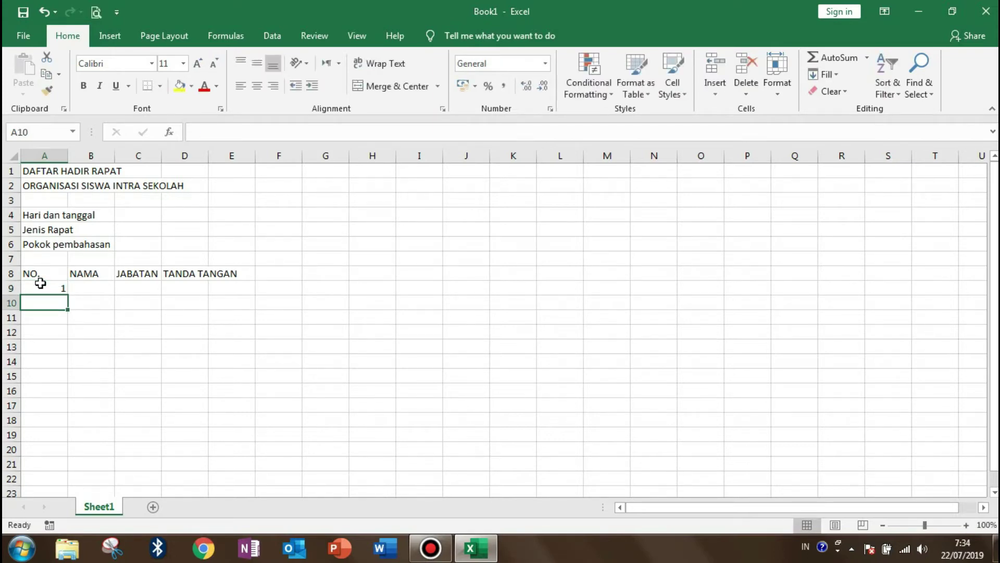
pyautogui.click(40, 283)
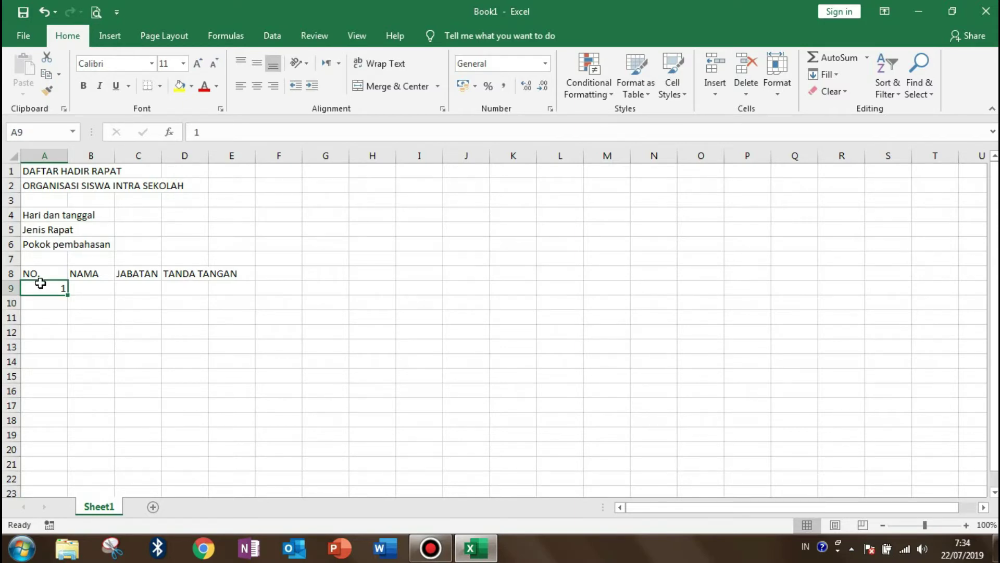
pyautogui.press('Return')
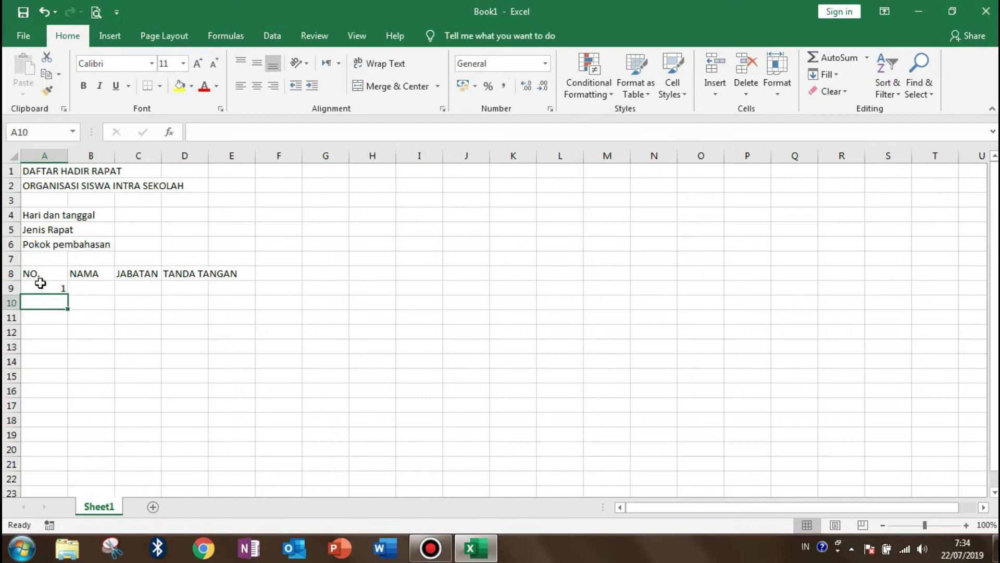
pyautogui.write('2')
pyautogui.press('Return')
pyautogui.write('3')
pyautogui.press('Return')
pyautogui.write('4')
pyautogui.press('Return')
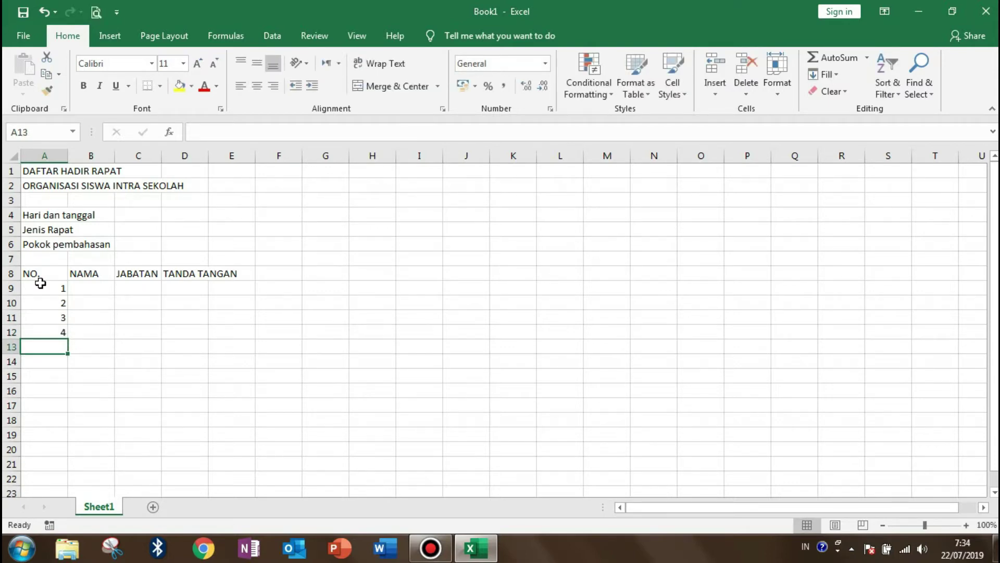
pyautogui.press('Up')
pyautogui.press('Up')
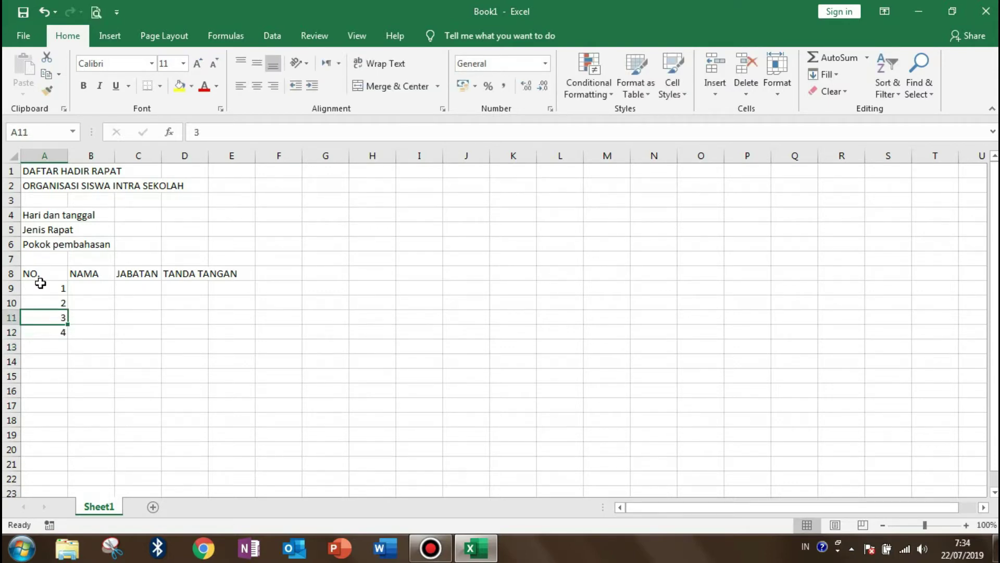
pyautogui.press('Up')
pyautogui.press('Up')
pyautogui.hotkey('ctrl', 'z')
pyautogui.hotkey('ctrl', 'z')
# Step: Fill the 1, 2 series down column A to 30 in row 38
pyautogui.moveTo(40, 286); pyautogui.dragTo(43, 303)
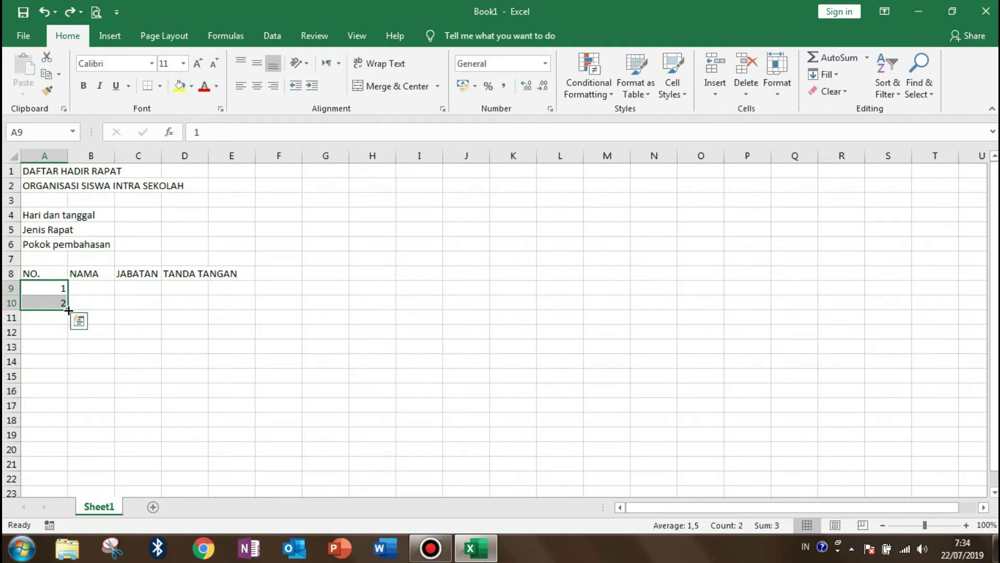
pyautogui.moveTo(69, 310); pyautogui.dragTo(69, 310)
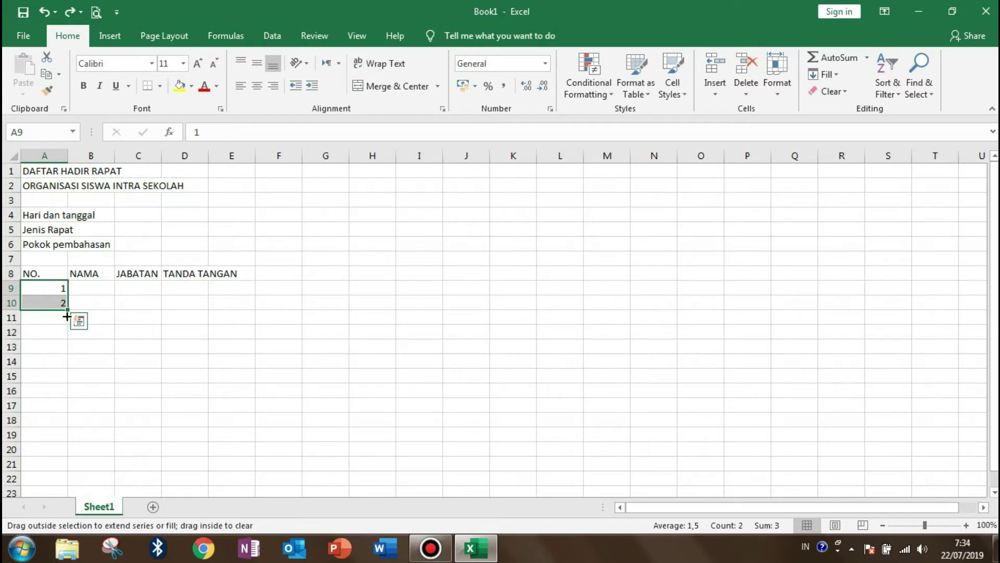
pyautogui.moveTo(68, 310); pyautogui.dragTo(59, 506)
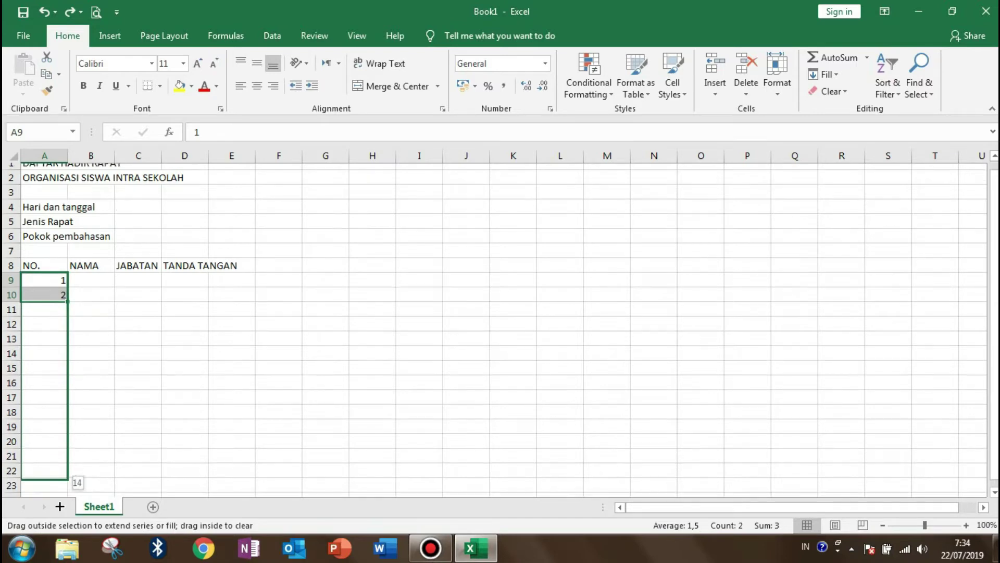
pyautogui.moveTo(63, 469); pyautogui.dragTo(63, 480)
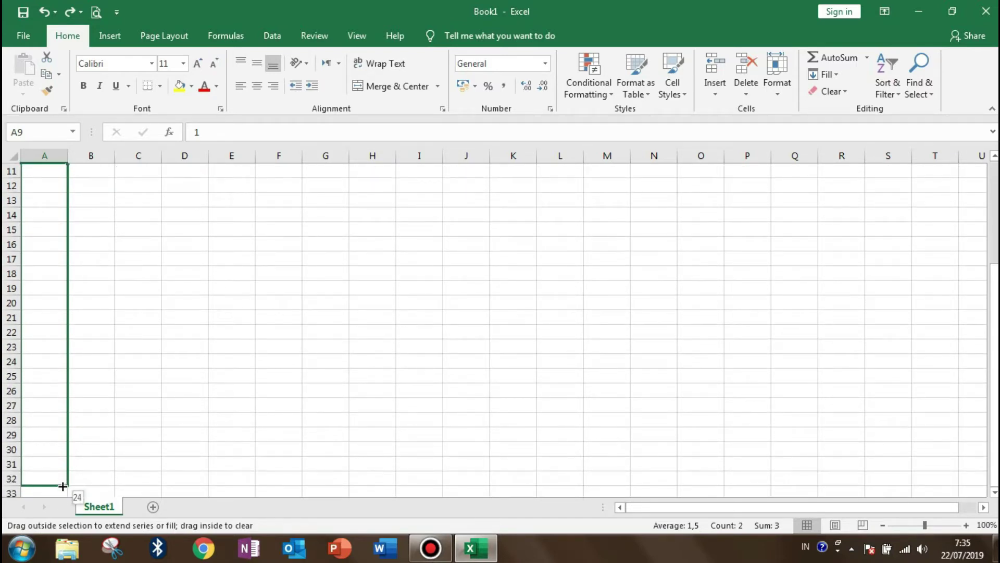
pyautogui.moveTo(63, 480)
pyautogui.mouseDown()
pyautogui.moveTo(62, 497)
pyautogui.moveTo(63, 458)
pyautogui.mouseUp()
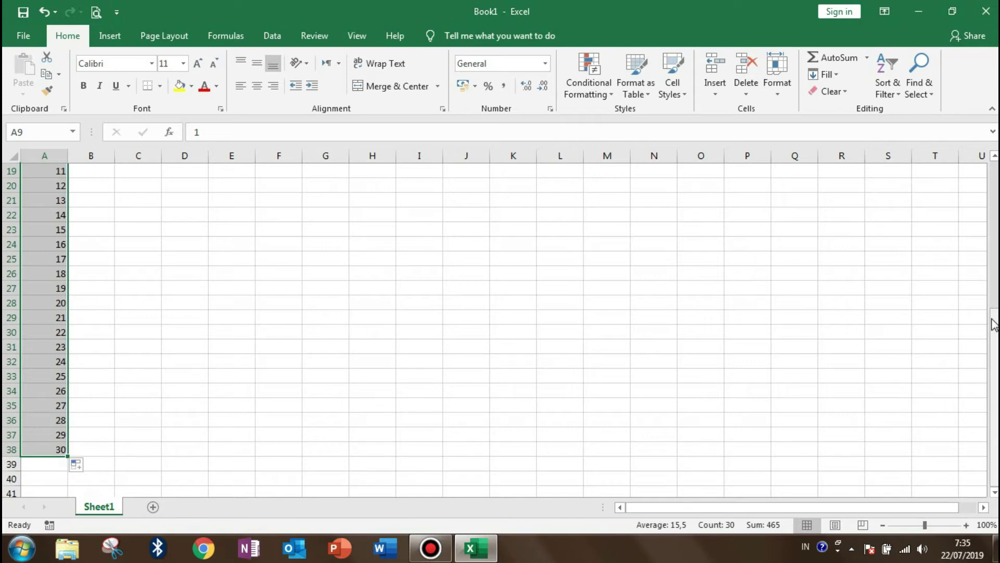
pyautogui.moveTo(994, 325); pyautogui.dragTo(996, 220)
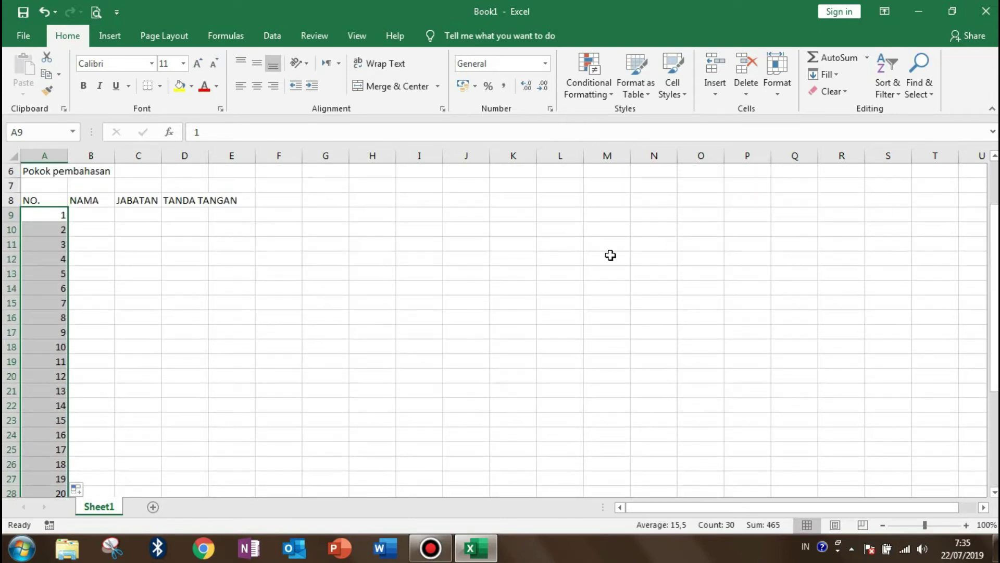
# Step: Narrow column A for NO. and widen columns B, C (20.29) and D
pyautogui.click(97, 218)
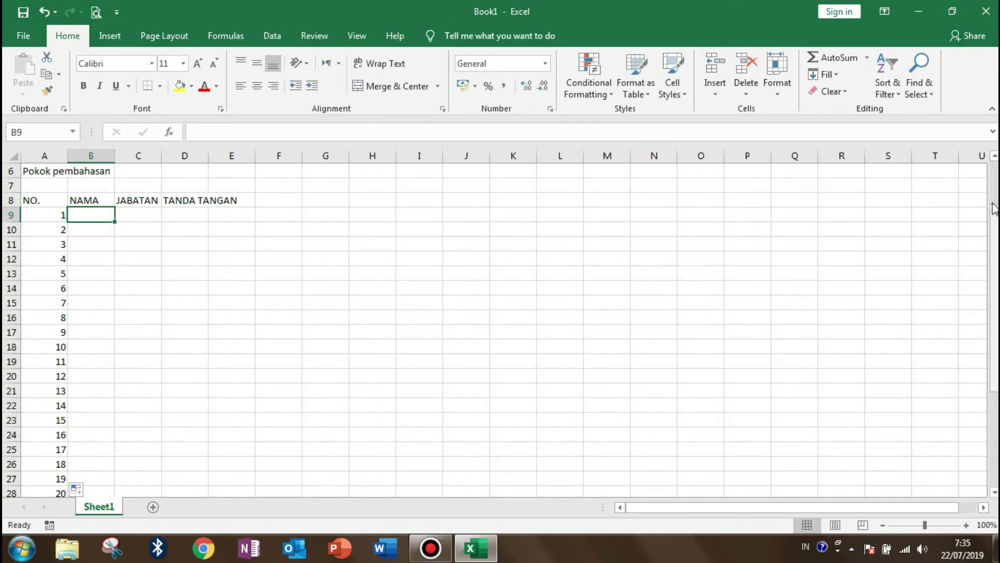
pyautogui.moveTo(989, 242); pyautogui.dragTo(990, 224)
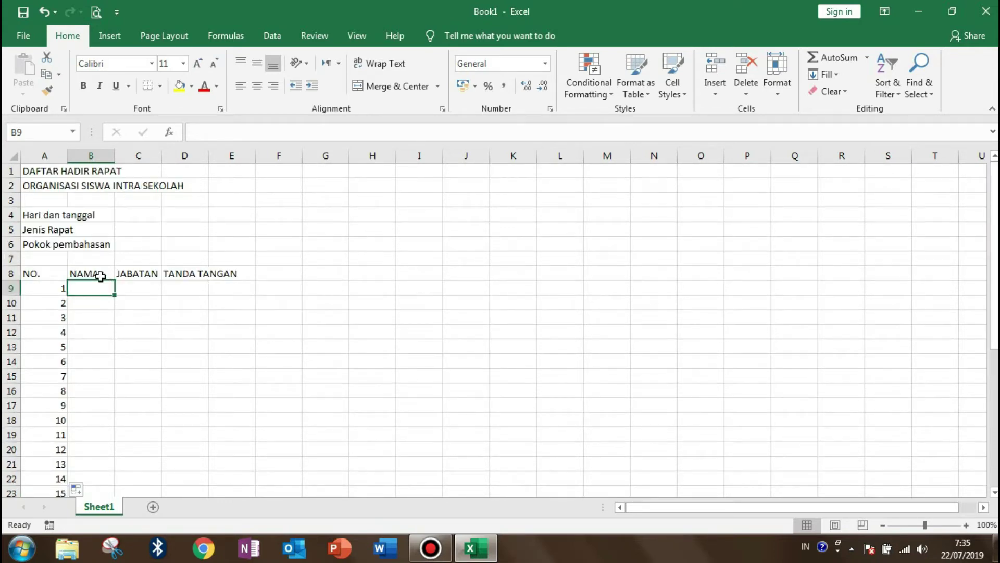
pyautogui.moveTo(67, 156); pyautogui.dragTo(56, 154)
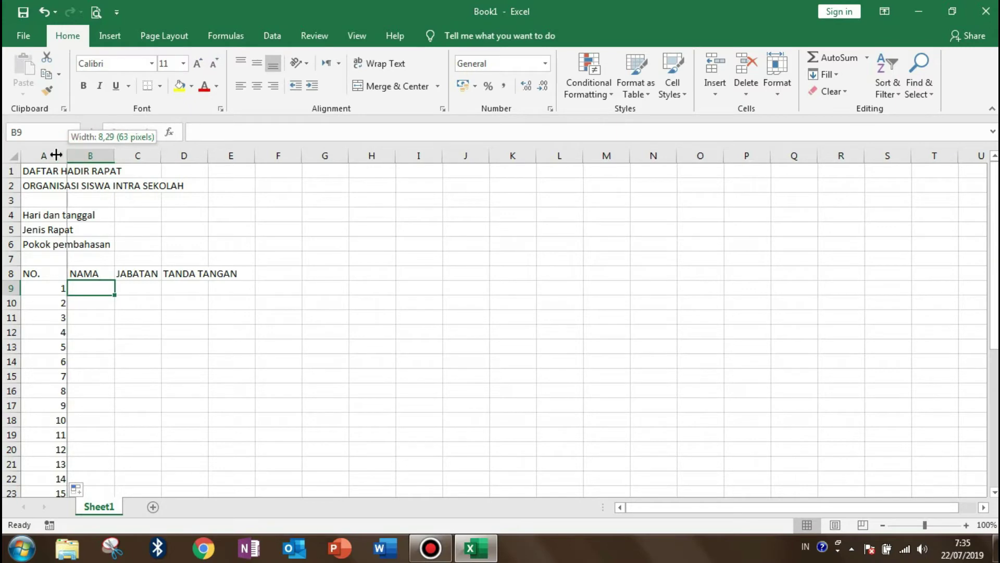
pyautogui.moveTo(56, 155)
pyautogui.mouseDown()
pyautogui.moveTo(47, 153)
pyautogui.moveTo(188, 157)
pyautogui.mouseUp()
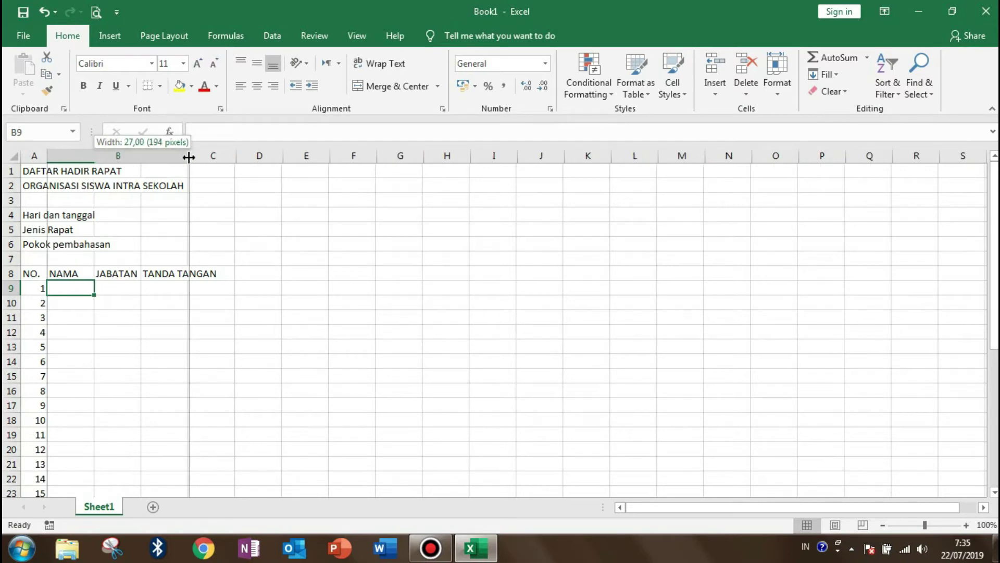
pyautogui.moveTo(189, 157); pyautogui.dragTo(299, 174)
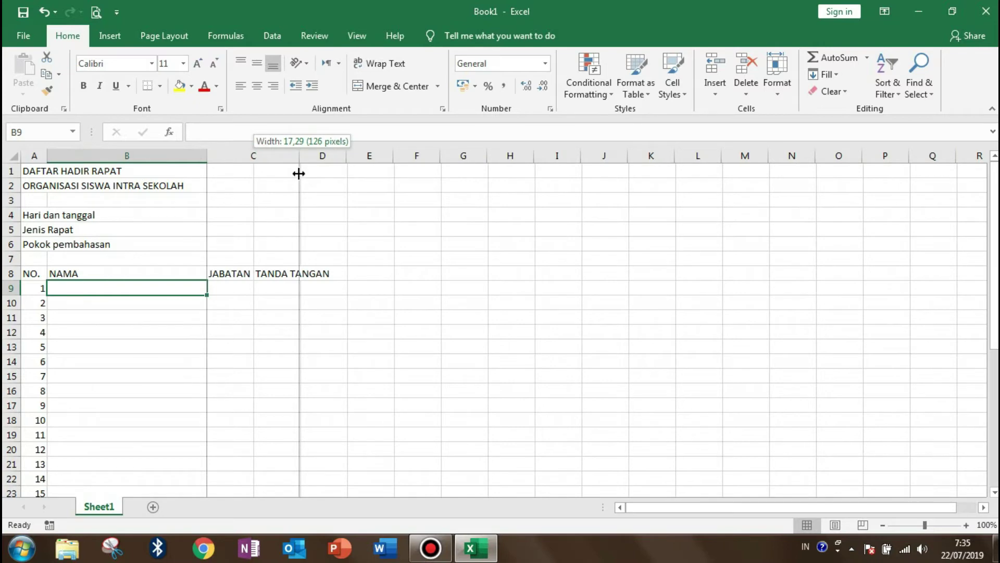
pyautogui.click(287, 278)
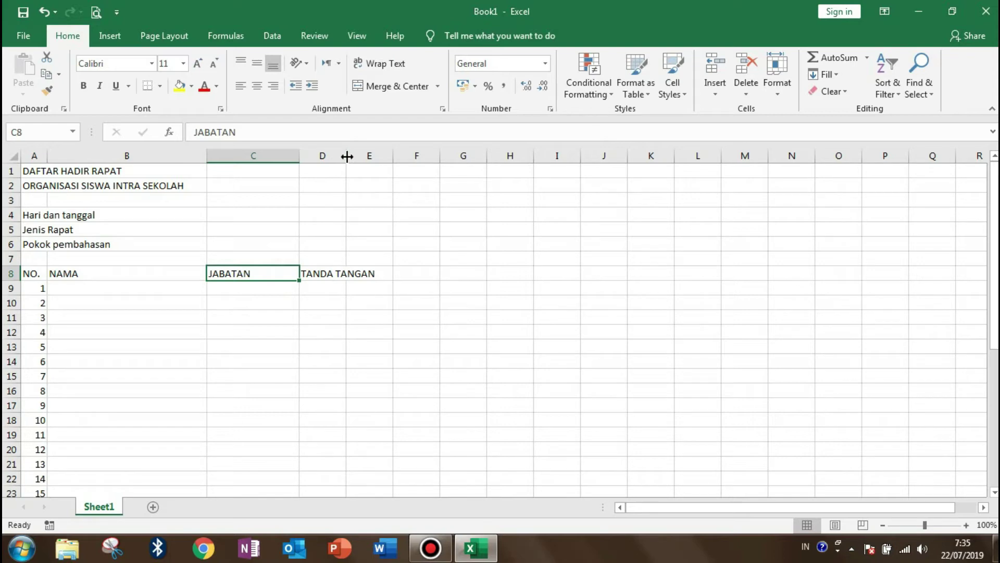
pyautogui.moveTo(347, 156); pyautogui.dragTo(445, 155)
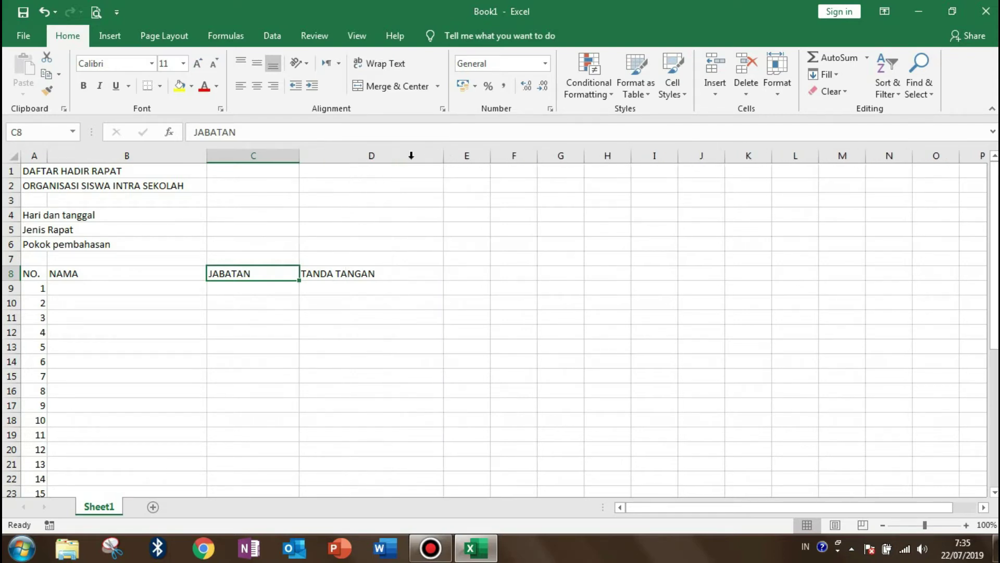
pyautogui.moveTo(299, 156); pyautogui.dragTo(314, 156)
pyautogui.click(312, 210)
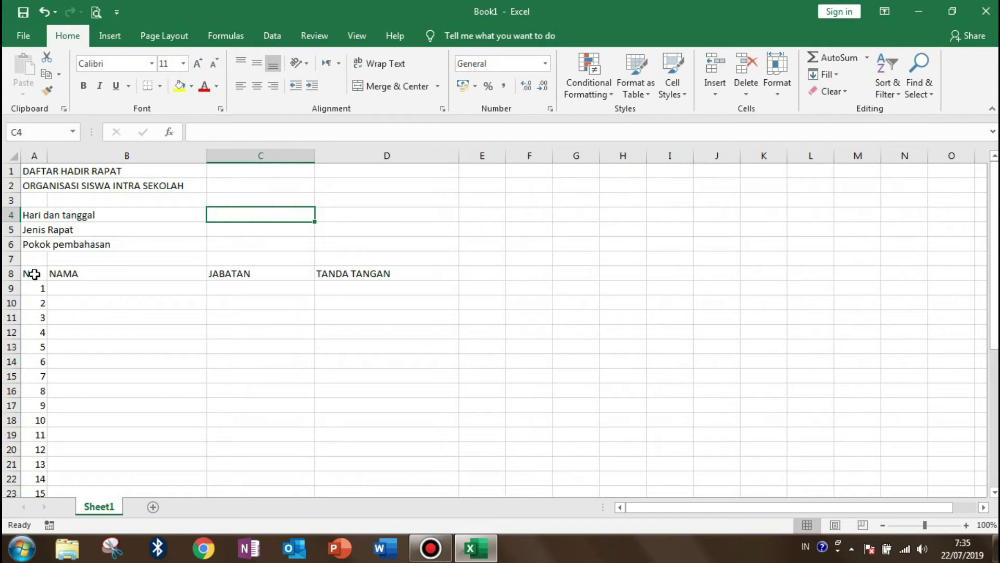
pyautogui.moveTo(34, 274); pyautogui.dragTo(402, 272)
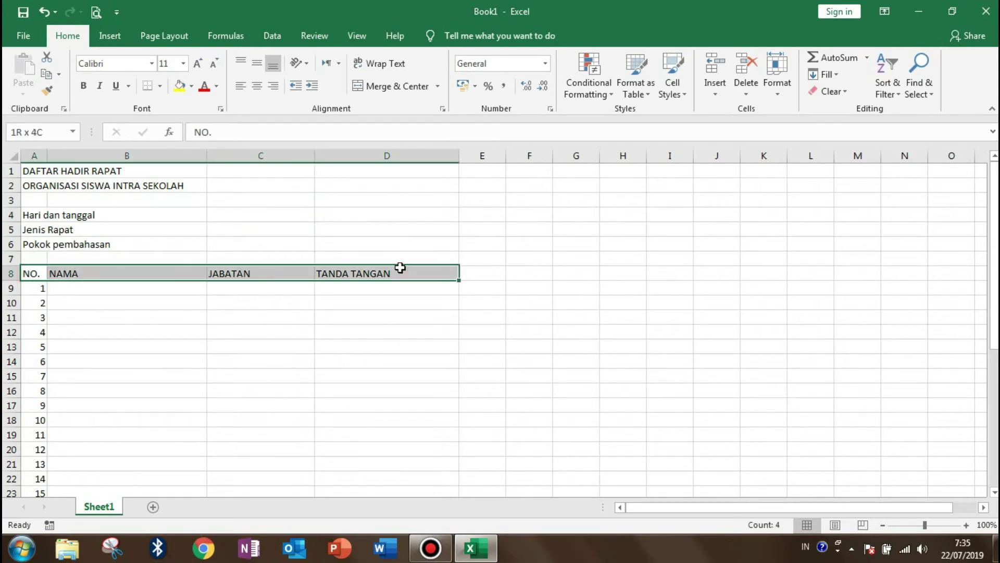
# Step: Center the A8:D8 headers horizontally and vertically, and center the numbers in A9:A38
pyautogui.click(253, 91)
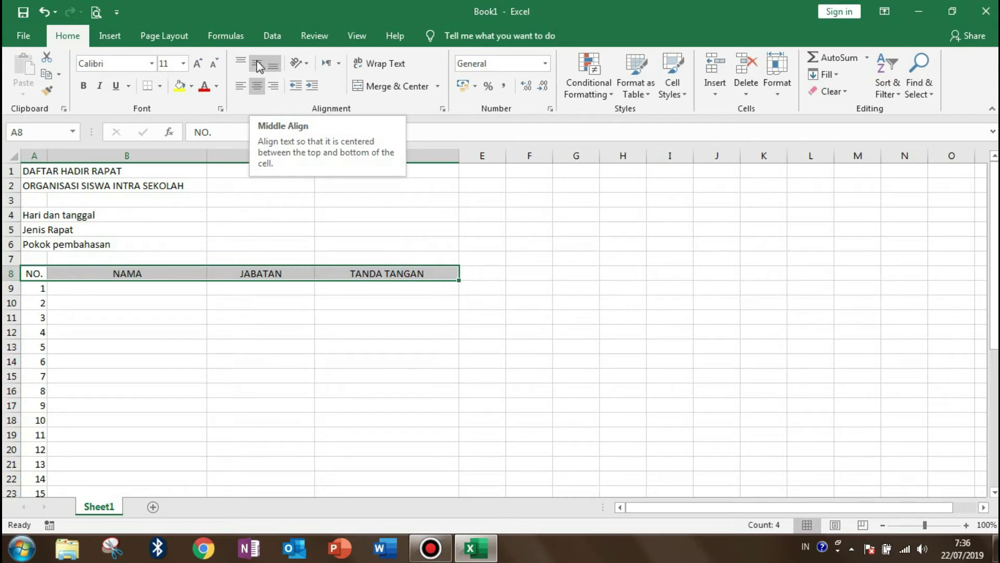
pyautogui.click(257, 65)
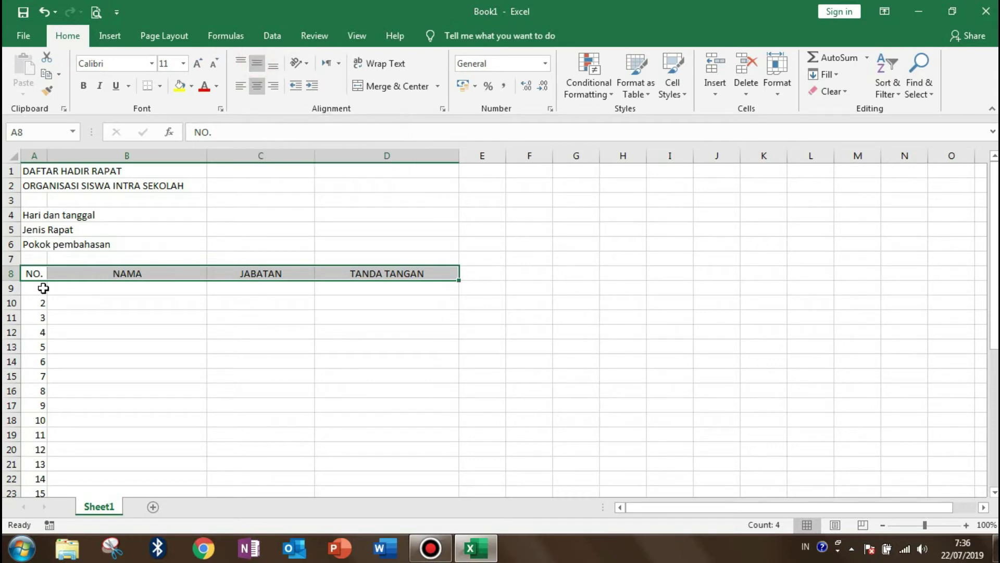
pyautogui.moveTo(40, 288)
pyautogui.mouseDown()
pyautogui.moveTo(39, 559)
pyautogui.moveTo(39, 480)
pyautogui.moveTo(39, 490)
pyautogui.mouseUp()
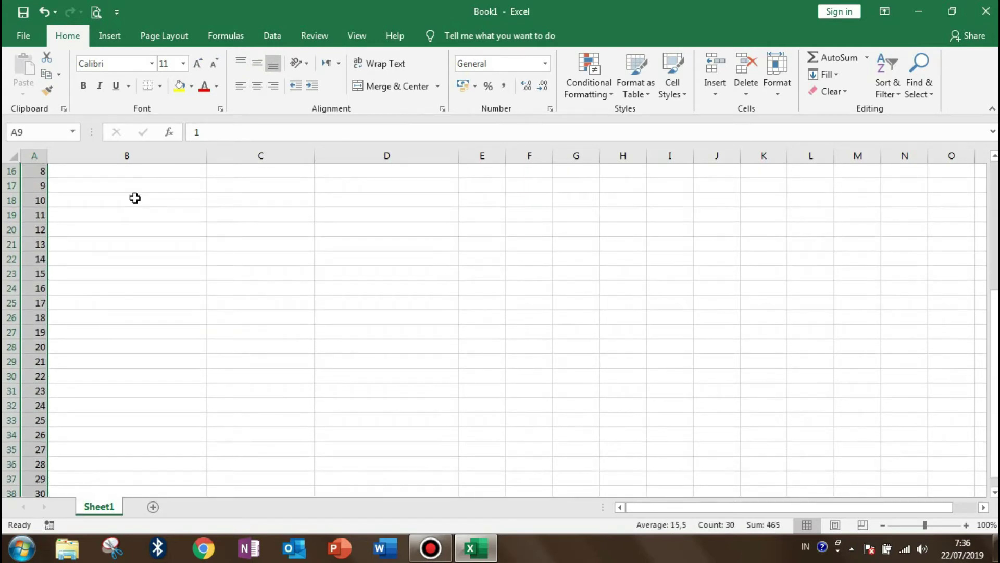
pyautogui.click(255, 86)
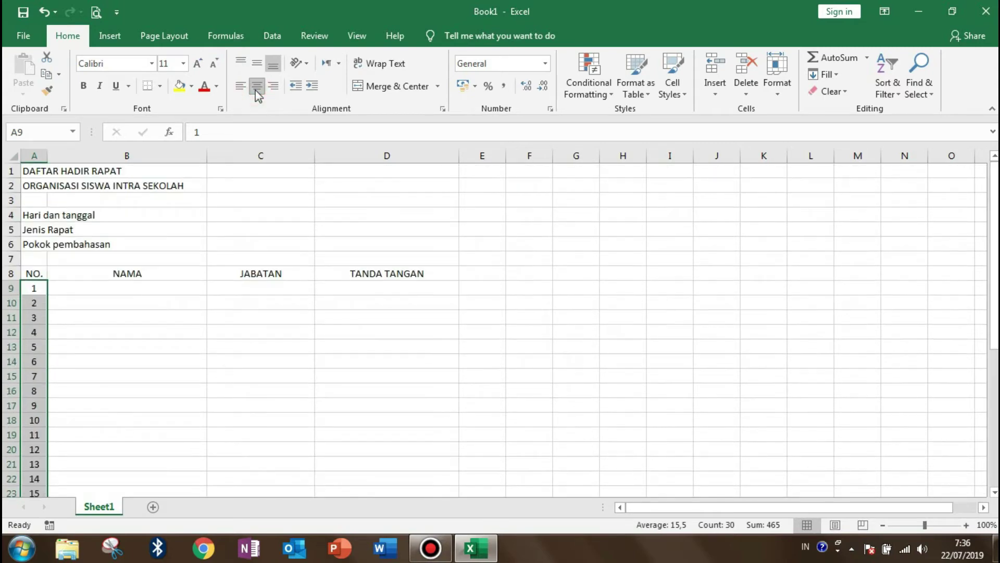
pyautogui.click(222, 261)
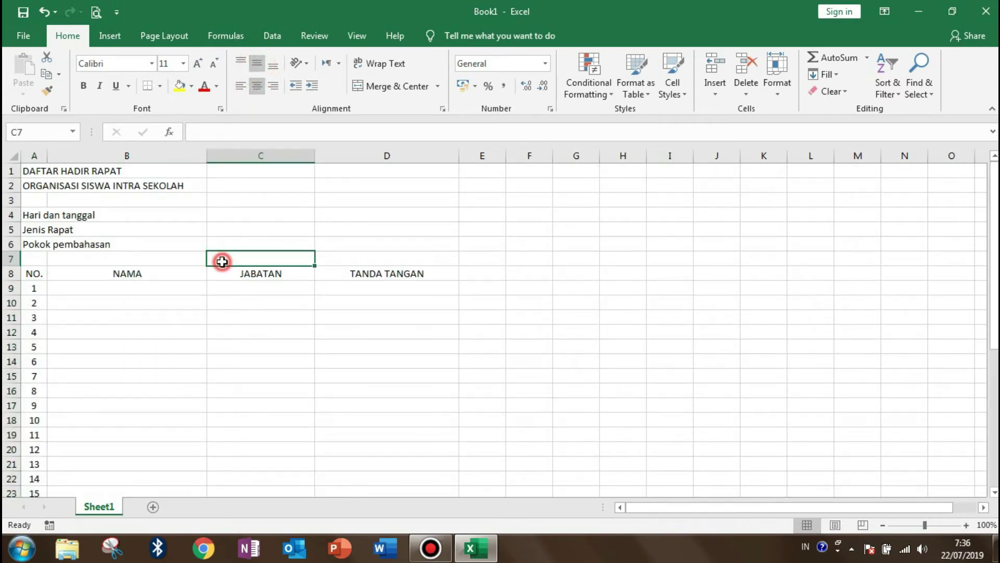
pyautogui.click(178, 269)
pyautogui.click(31, 272)
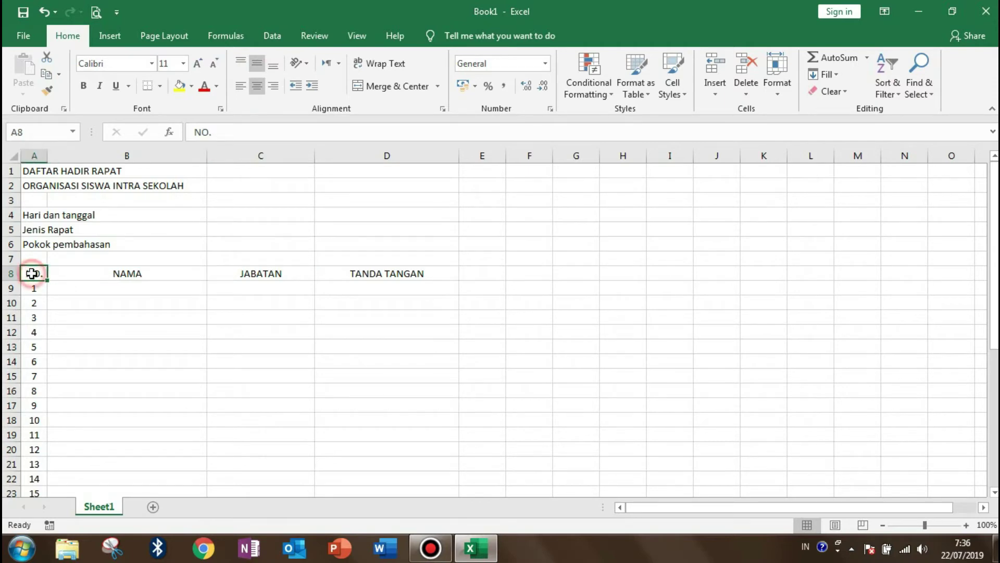
pyautogui.moveTo(32, 273); pyautogui.dragTo(420, 499)
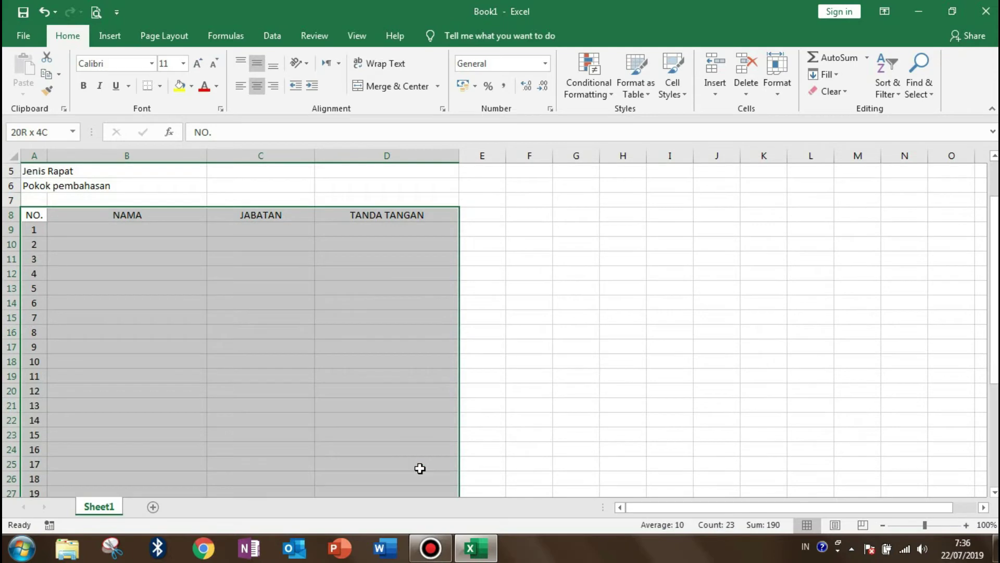
# Step: Apply All Borders to the attendance table range A8:D38
pyautogui.moveTo(420, 500); pyautogui.dragTo(414, 457)
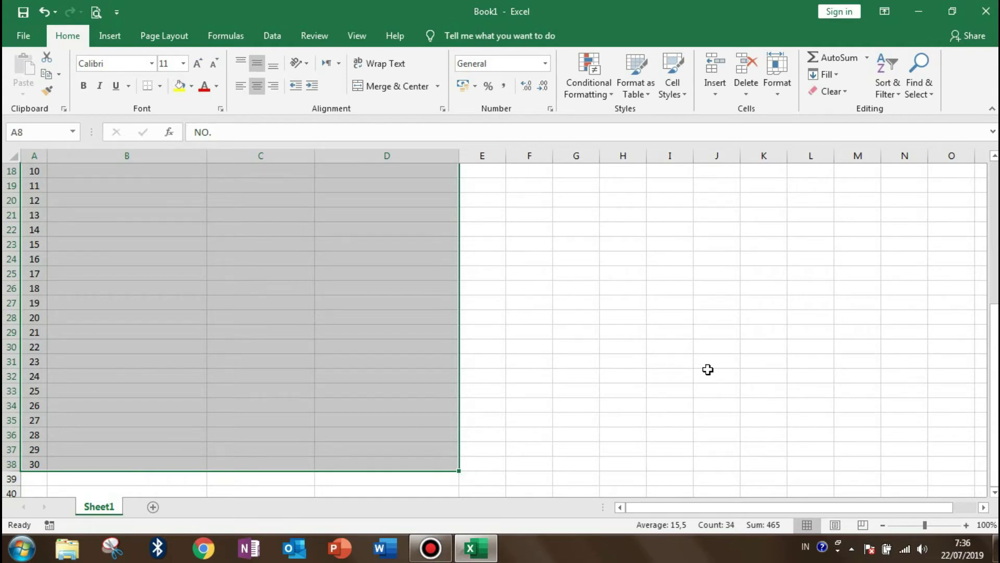
pyautogui.moveTo(994, 407); pyautogui.dragTo(994, 311)
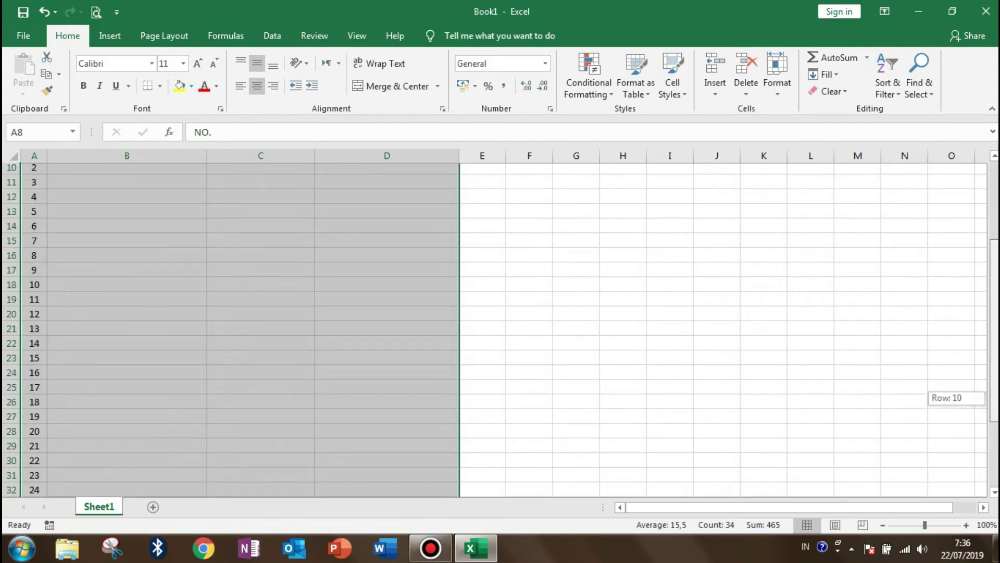
pyautogui.moveTo(994, 398); pyautogui.dragTo(994, 400)
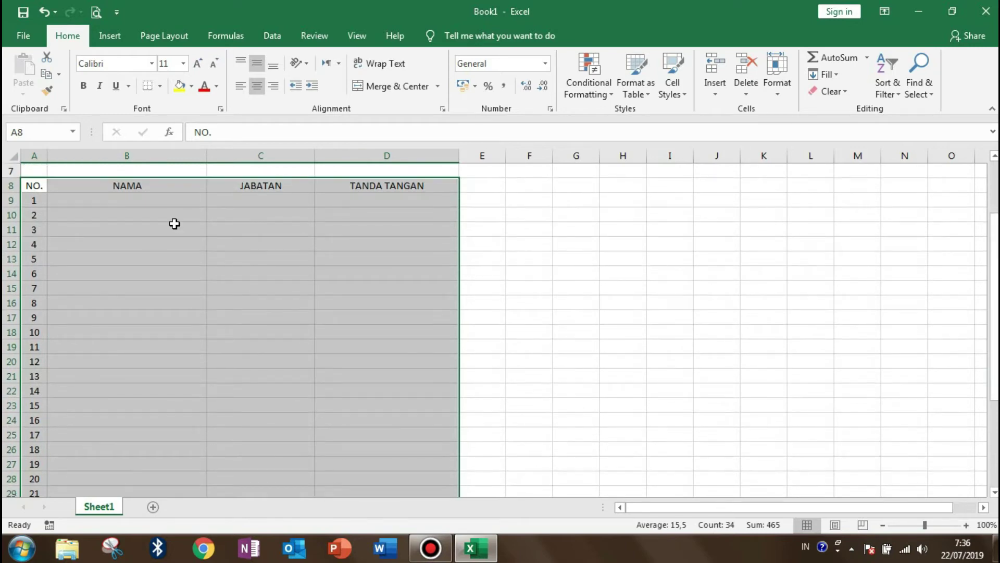
pyautogui.moveTo(994, 331); pyautogui.dragTo(994, 417)
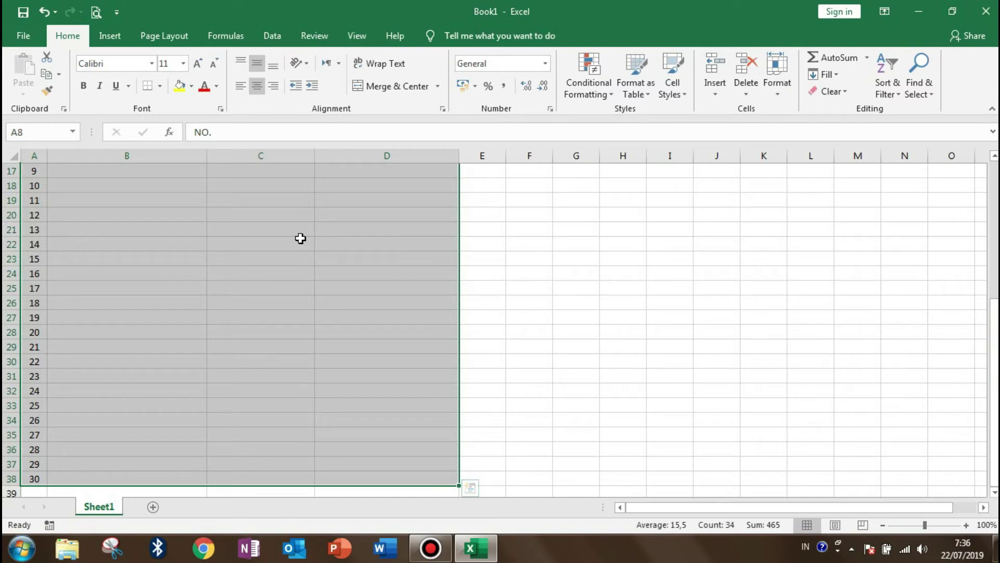
pyautogui.click(160, 87)
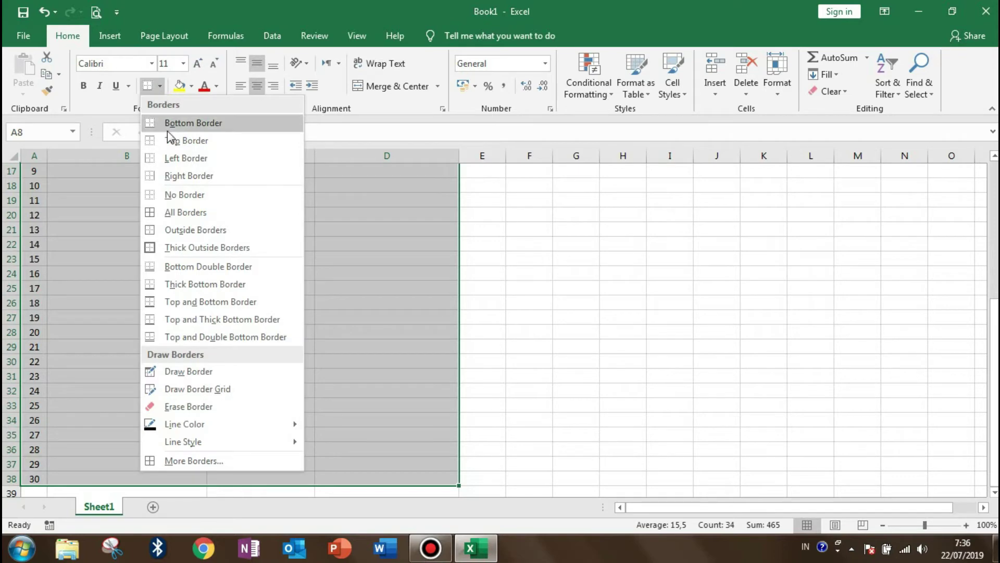
pyautogui.click(193, 215)
pyautogui.scroll(3, 193, 214)
pyautogui.scroll(3, 193, 214)
pyautogui.click(193, 214)
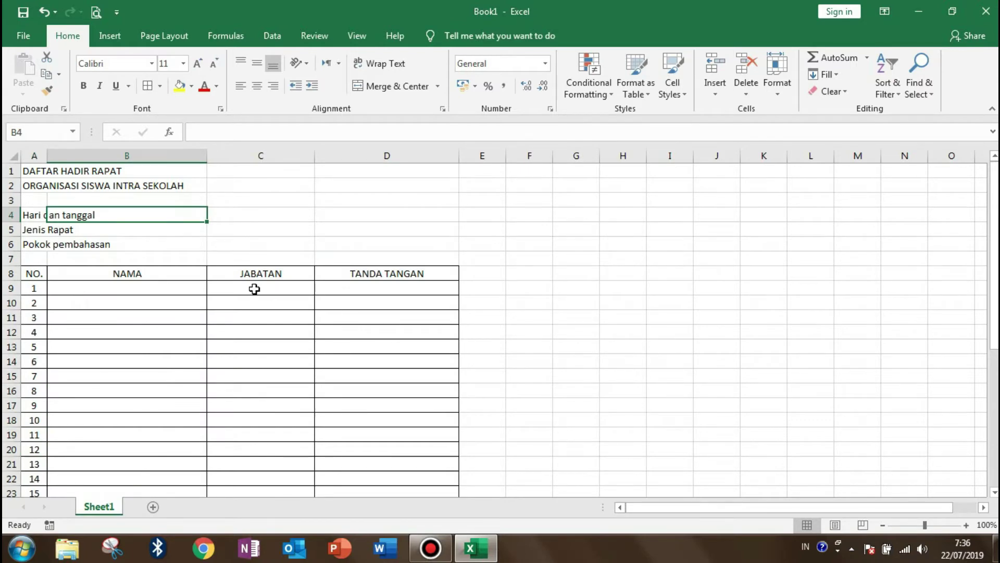
pyautogui.hotkey('ctrl', 'z')
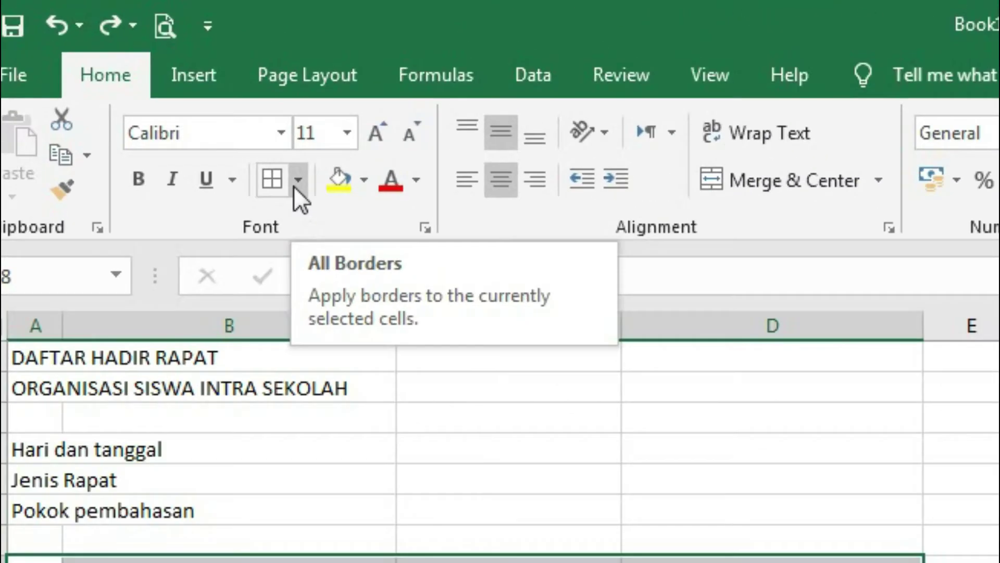
pyautogui.click(160, 89)
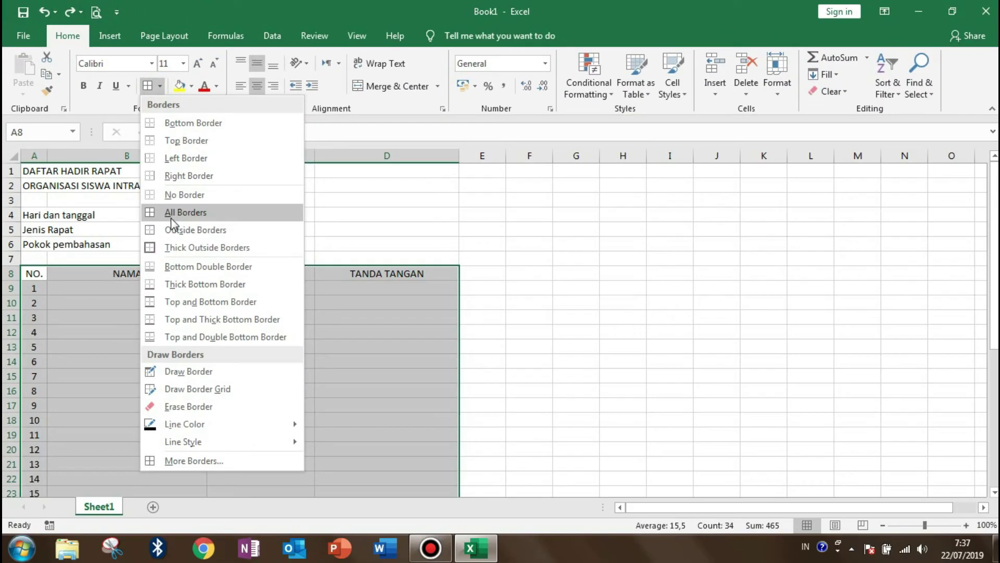
pyautogui.click(171, 216)
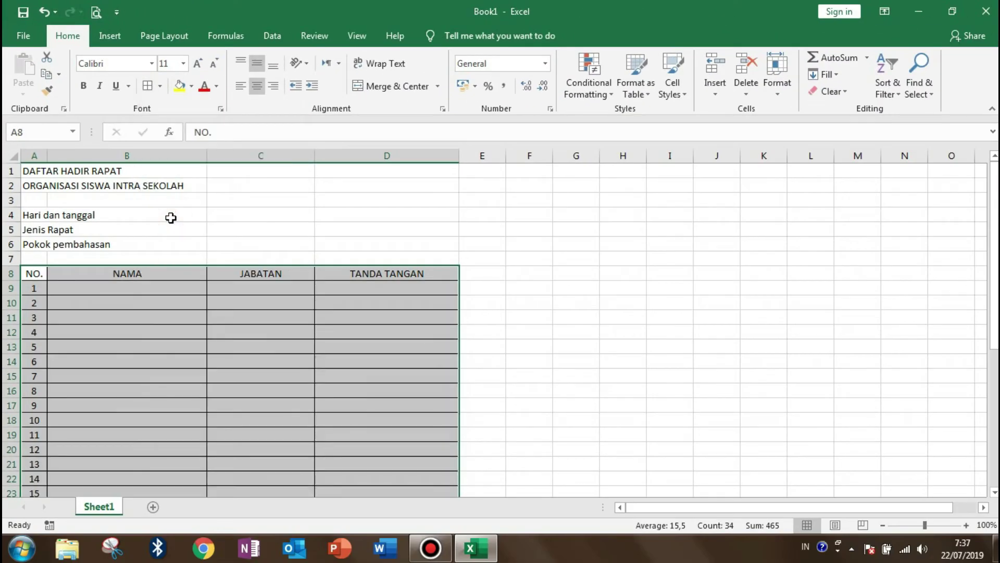
pyautogui.click(149, 338)
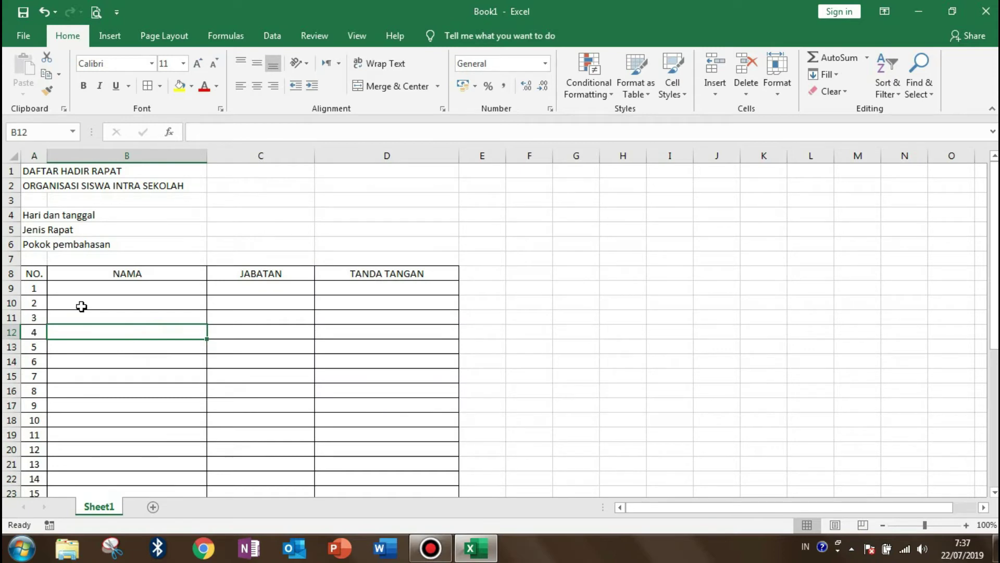
# Step: Enter 1 in D9 and a centred 2 in D10, middle-aligning D9:D20
pyautogui.click(414, 292)
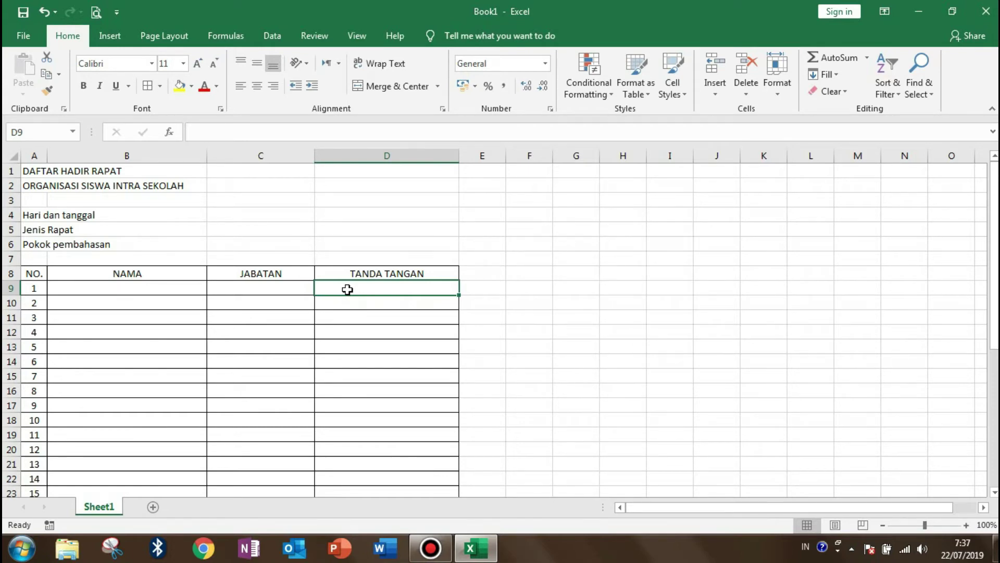
pyautogui.write('1')
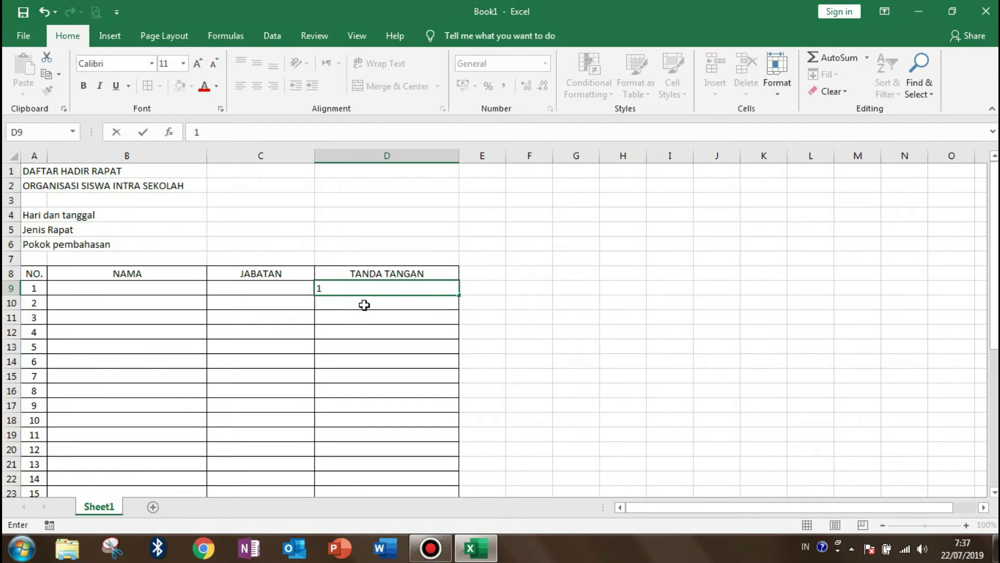
pyautogui.click(363, 306)
pyautogui.write('2')
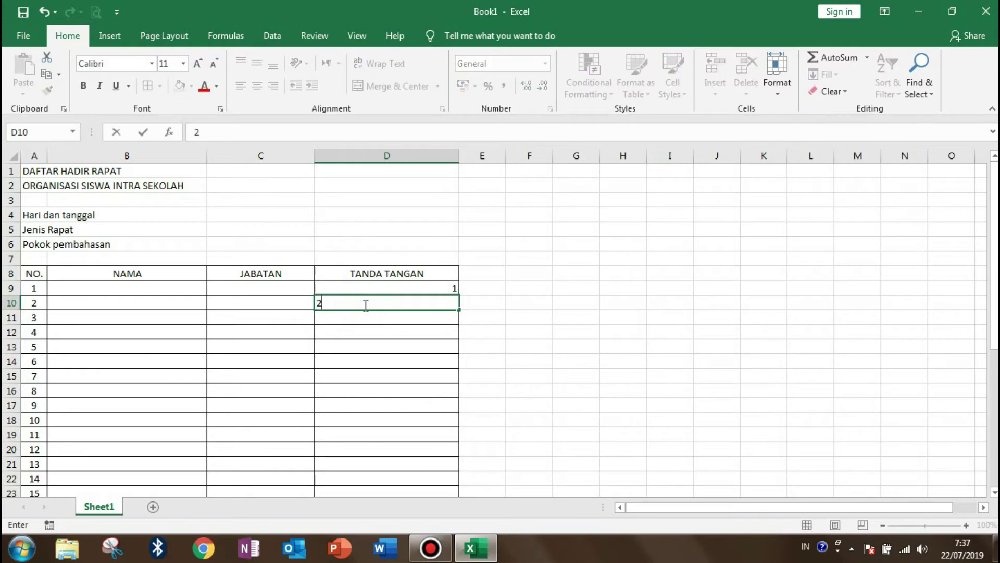
pyautogui.click(509, 302)
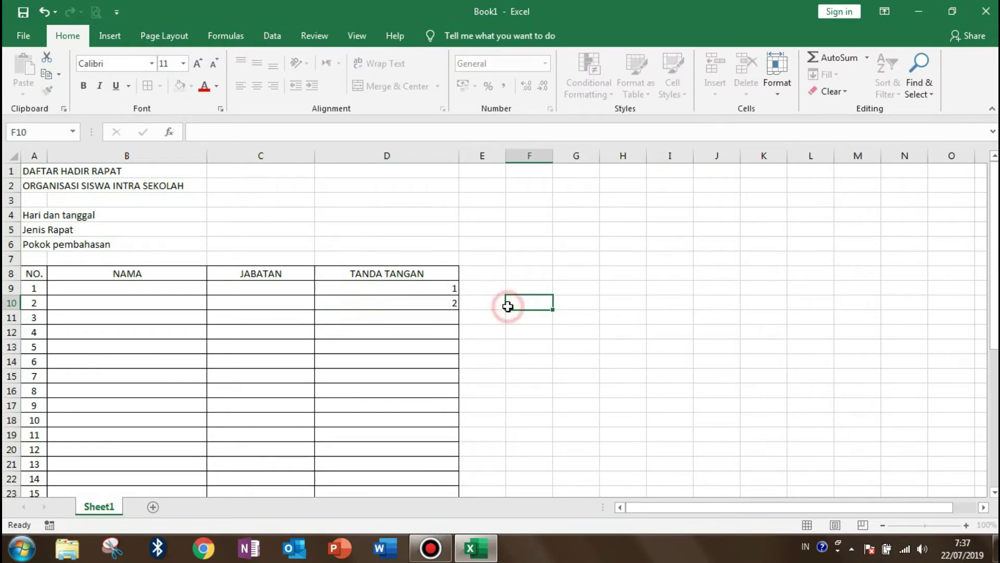
pyautogui.click(431, 287)
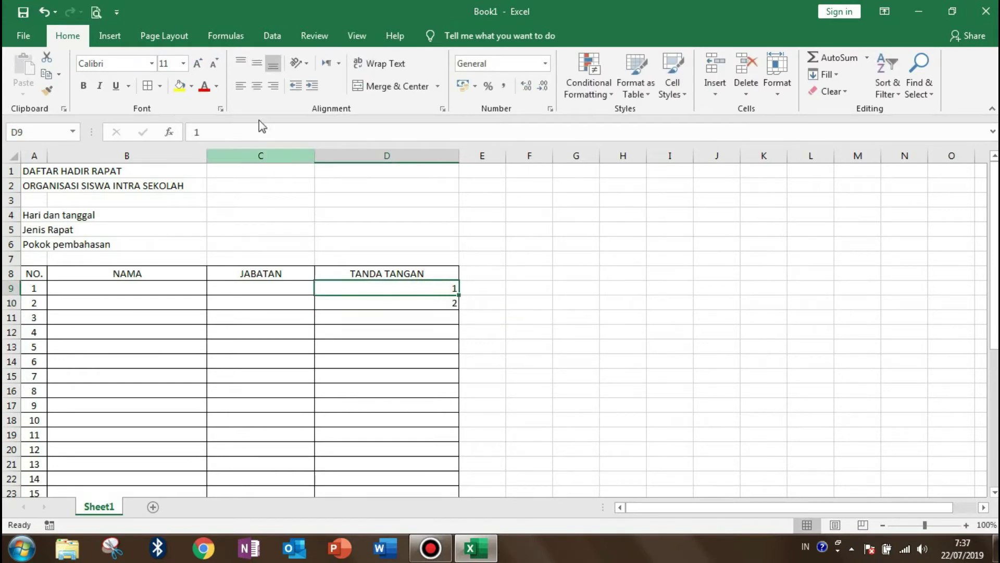
pyautogui.click(401, 301)
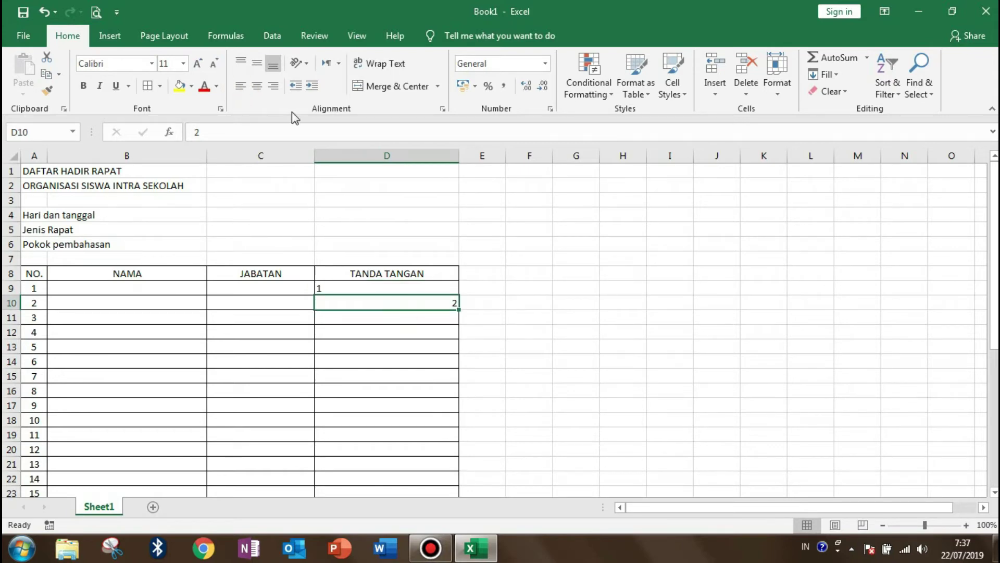
pyautogui.click(257, 86)
pyautogui.moveTo(355, 289); pyautogui.dragTo(362, 447)
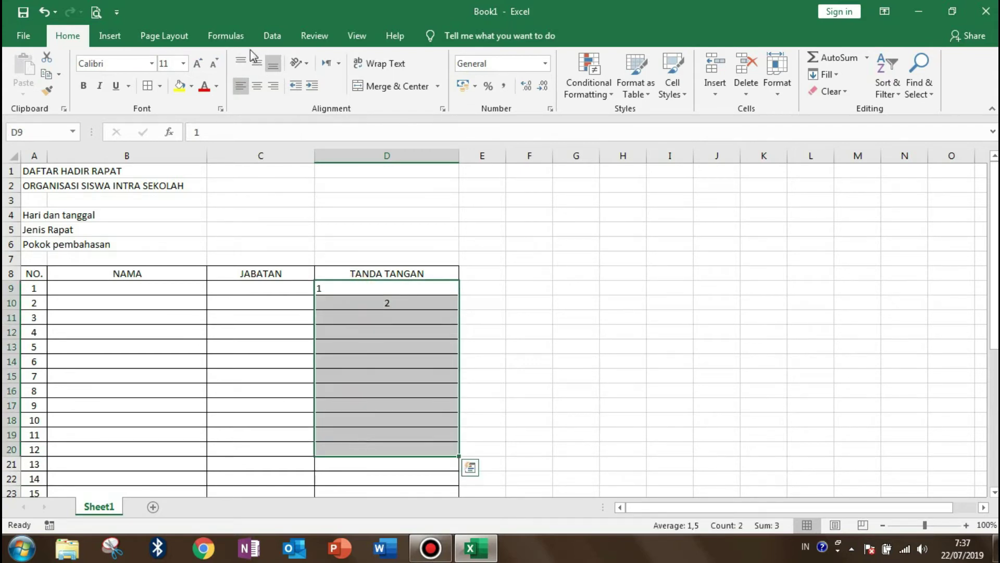
pyautogui.click(257, 63)
pyautogui.click(548, 297)
# Step: Fill the D9:D10 pattern down to 30 in D38
pyautogui.moveTo(413, 287); pyautogui.dragTo(413, 302)
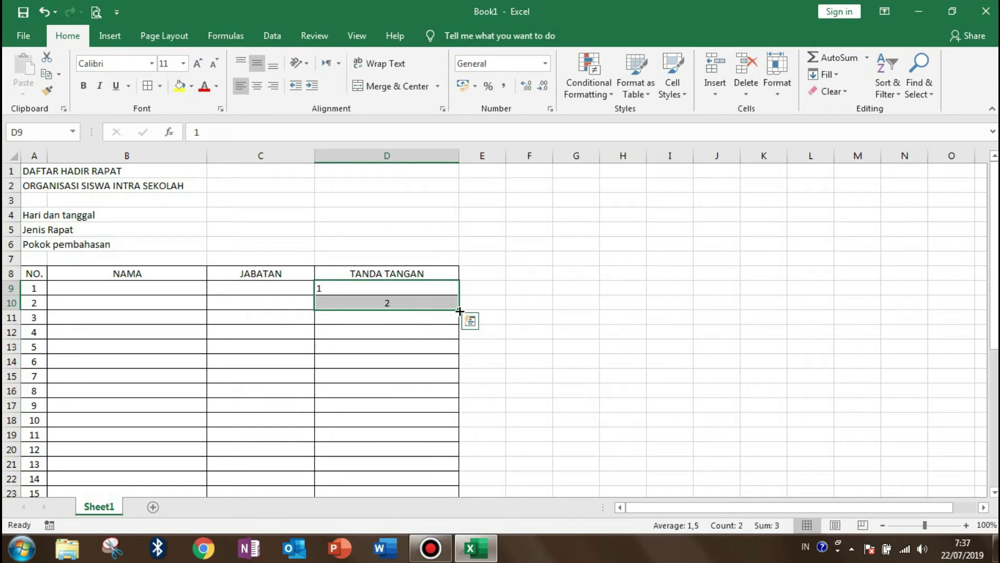
pyautogui.moveTo(460, 311); pyautogui.dragTo(453, 518)
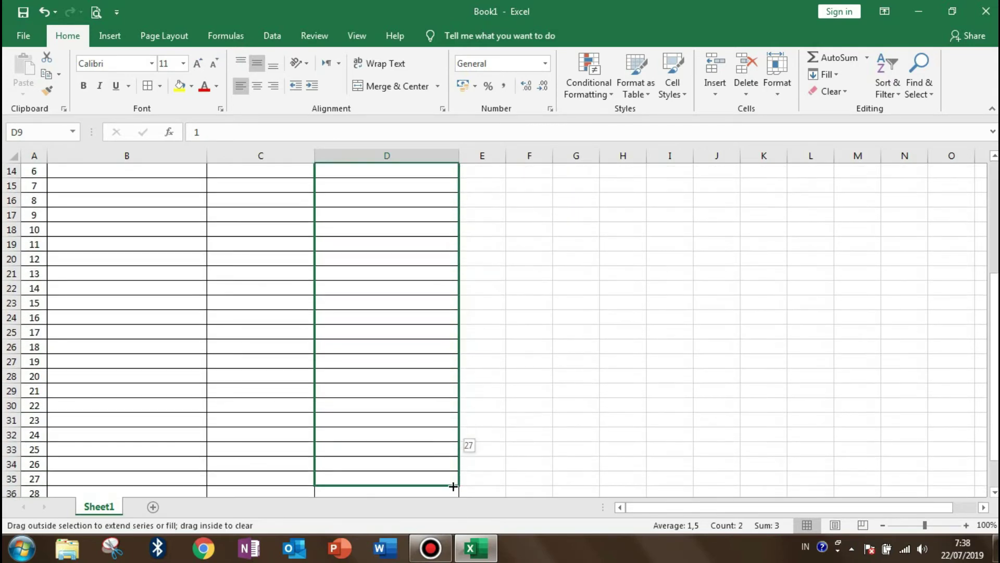
pyautogui.moveTo(453, 518); pyautogui.dragTo(452, 472)
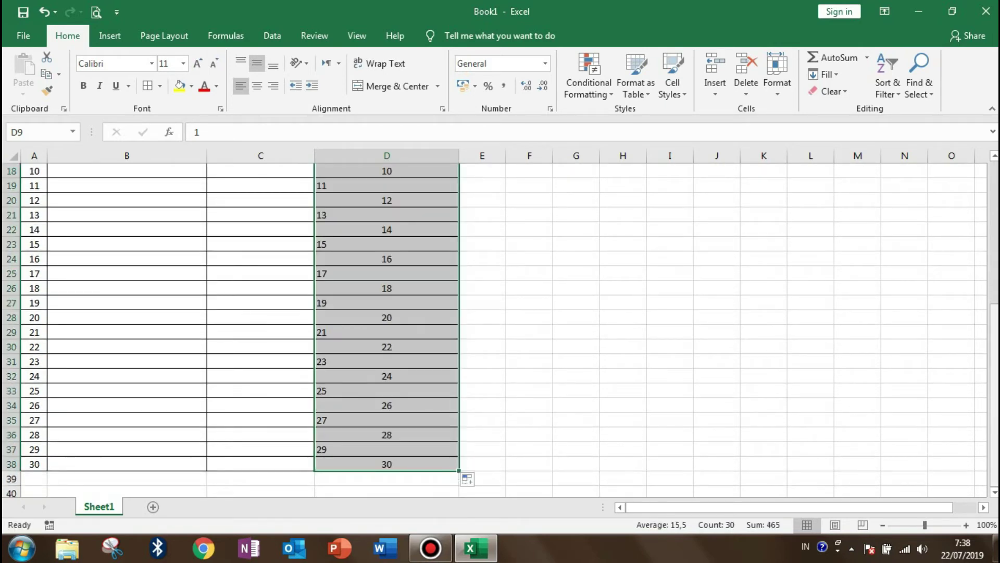
pyautogui.moveTo(994, 417); pyautogui.dragTo(994, 250)
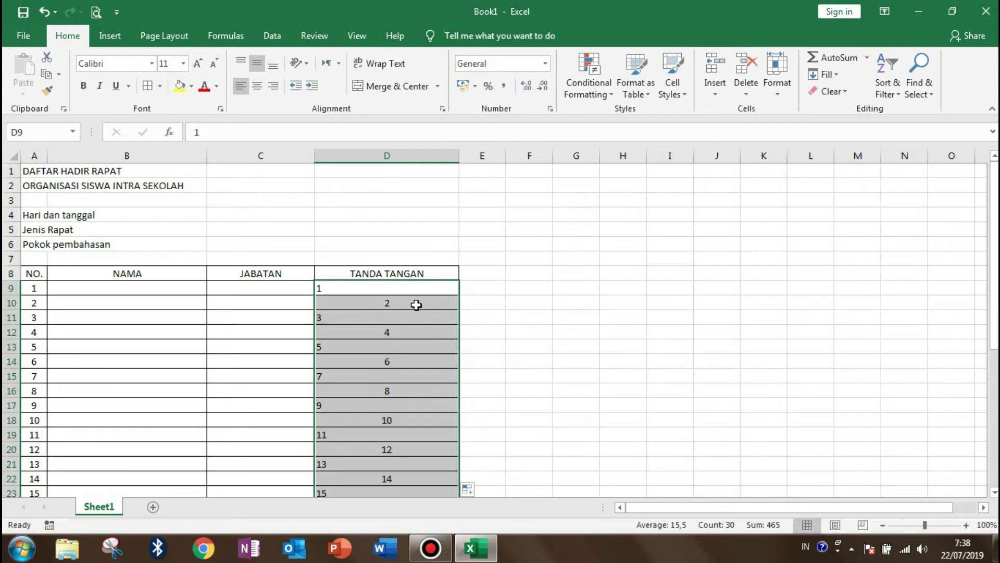
pyautogui.click(505, 285)
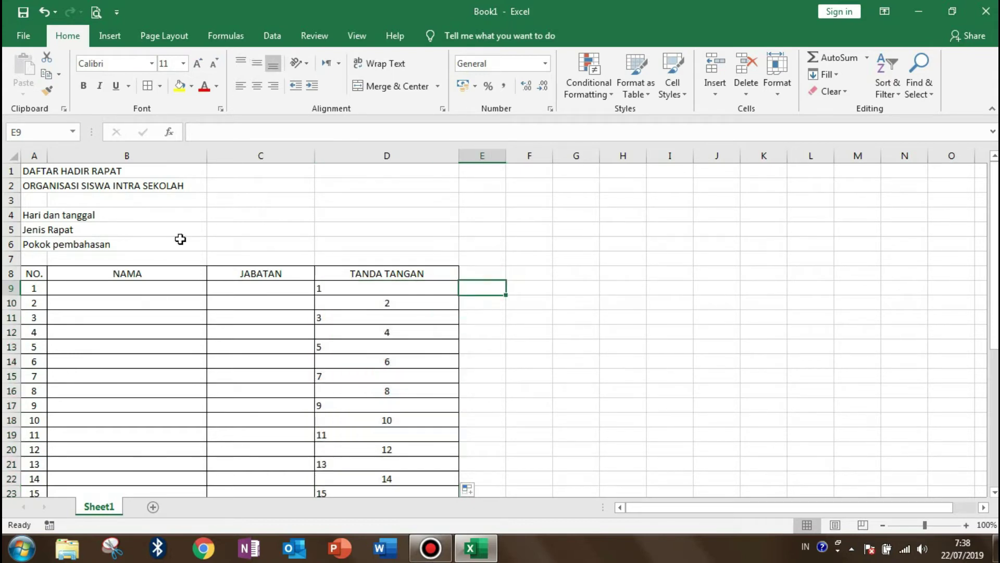
# Step: Merge A4:B4, A5:B5 and A6:B6 for the three detail labels
pyautogui.click(124, 212)
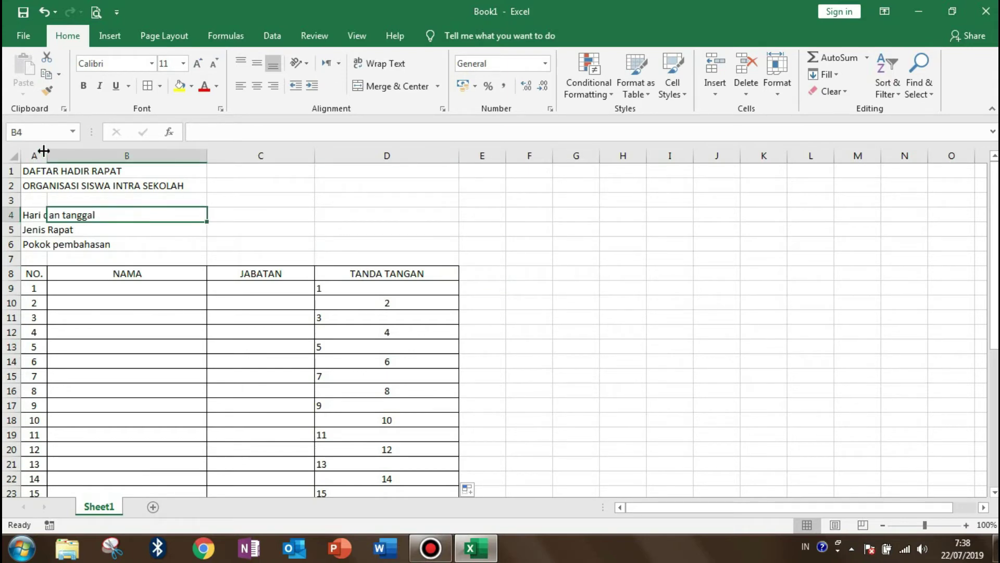
pyautogui.click(34, 218)
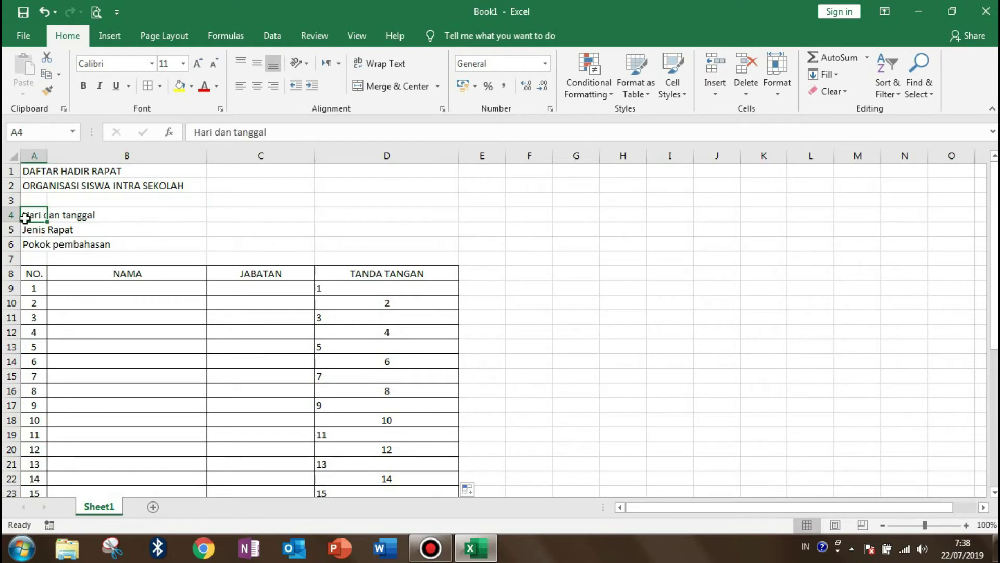
pyautogui.moveTo(25, 218); pyautogui.dragTo(129, 215)
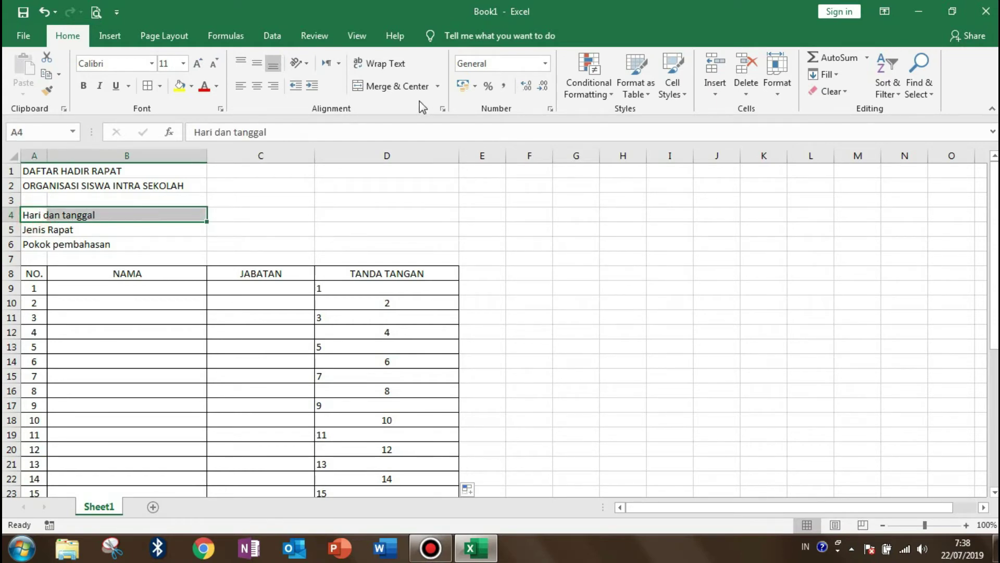
pyautogui.click(410, 87)
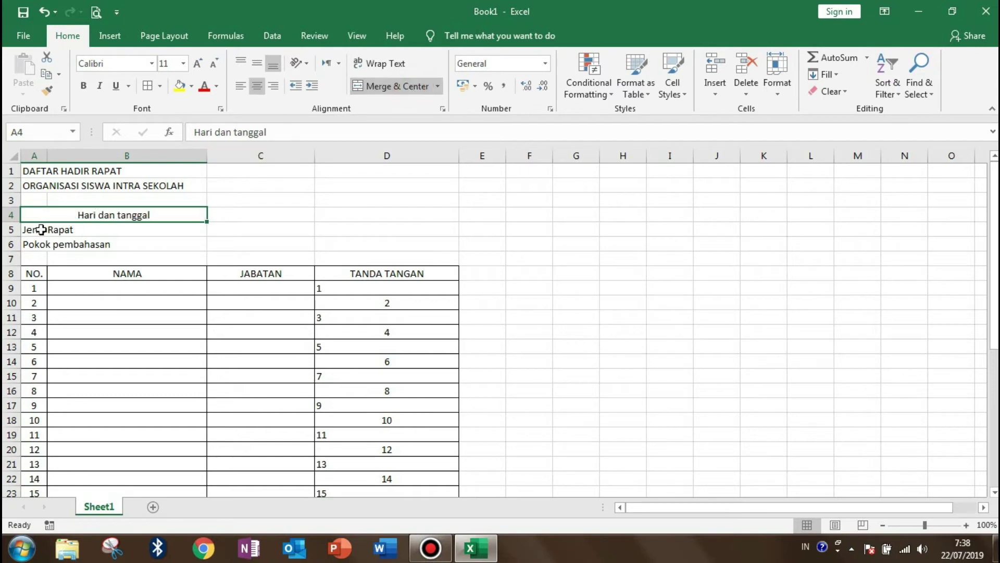
pyautogui.moveTo(41, 229); pyautogui.dragTo(139, 228)
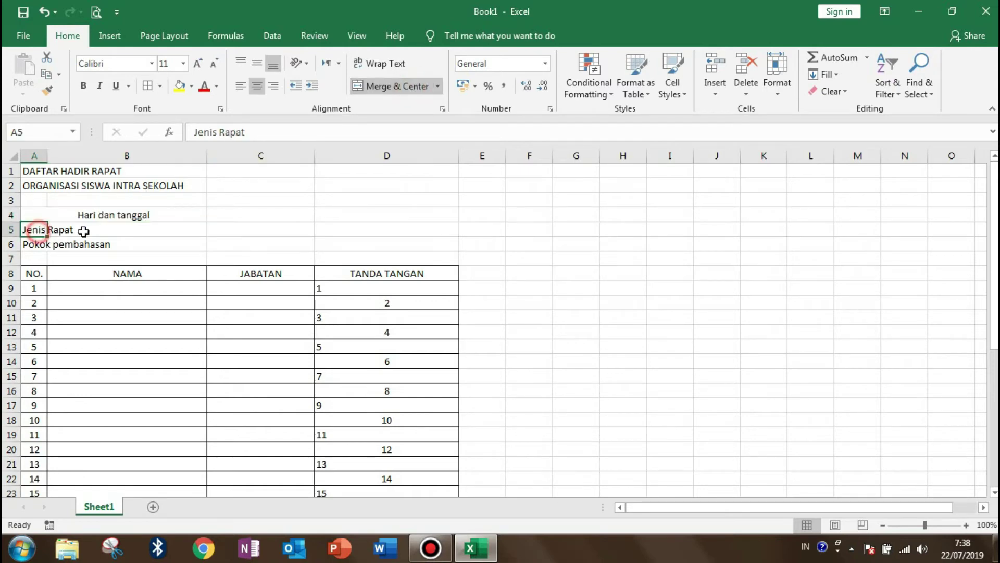
pyautogui.click(375, 88)
pyautogui.moveTo(31, 245); pyautogui.dragTo(131, 246)
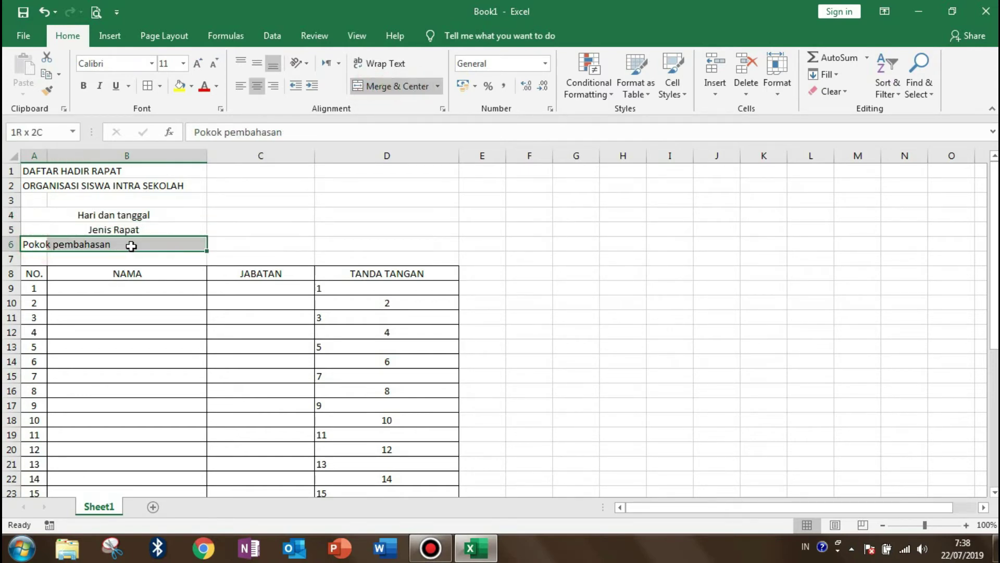
pyautogui.click(378, 88)
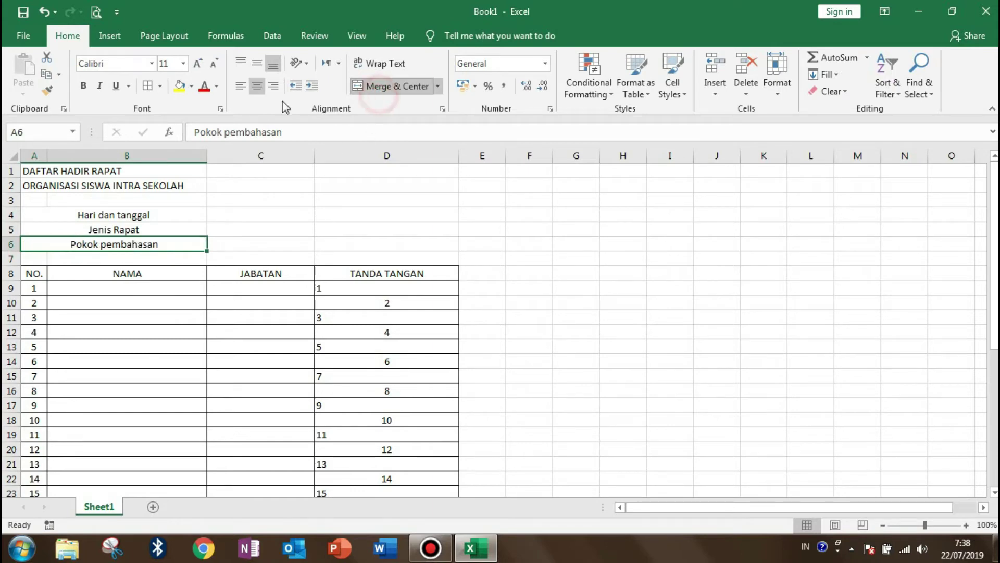
# Step: Left-align and vertically centre Hari dan tanggal, Jenis Rapat and Pokok pembahasan
pyautogui.click(241, 88)
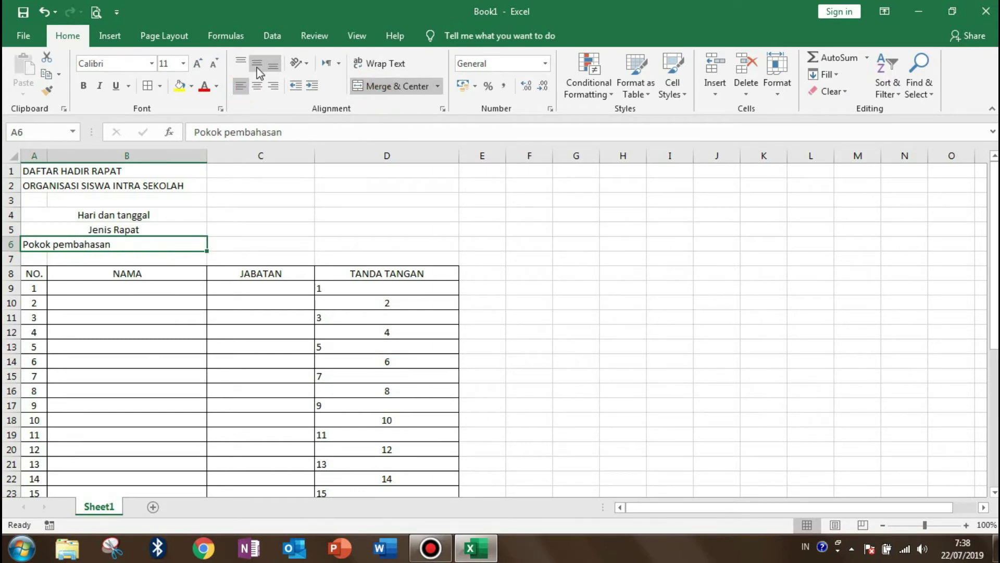
pyautogui.click(257, 65)
pyautogui.click(58, 218)
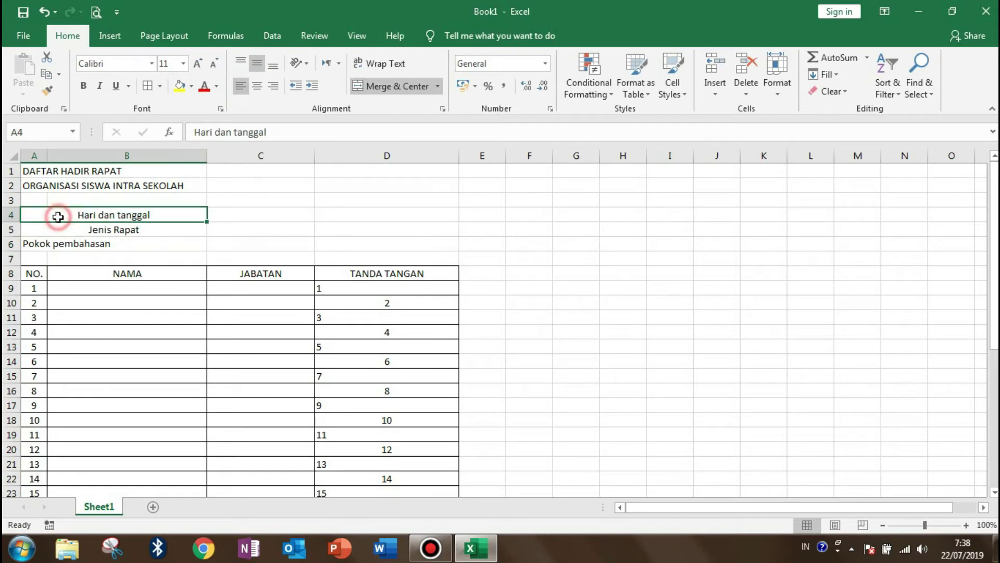
pyautogui.click(241, 86)
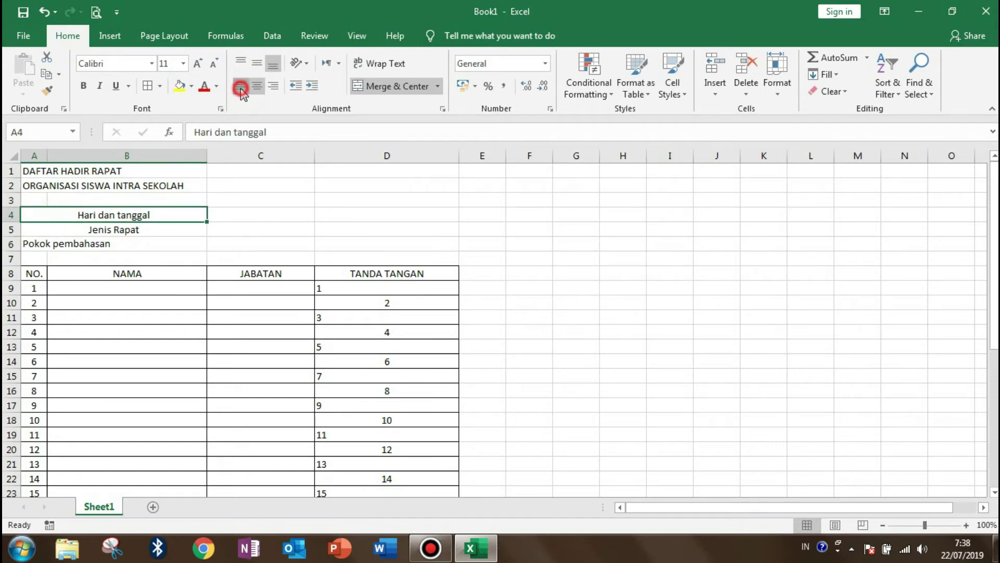
pyautogui.click(257, 66)
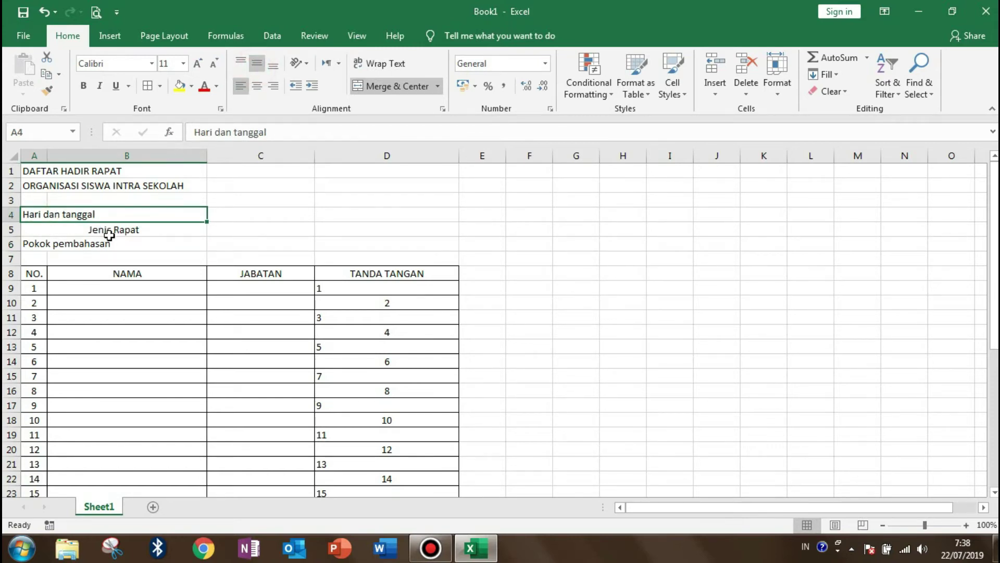
pyautogui.click(104, 230)
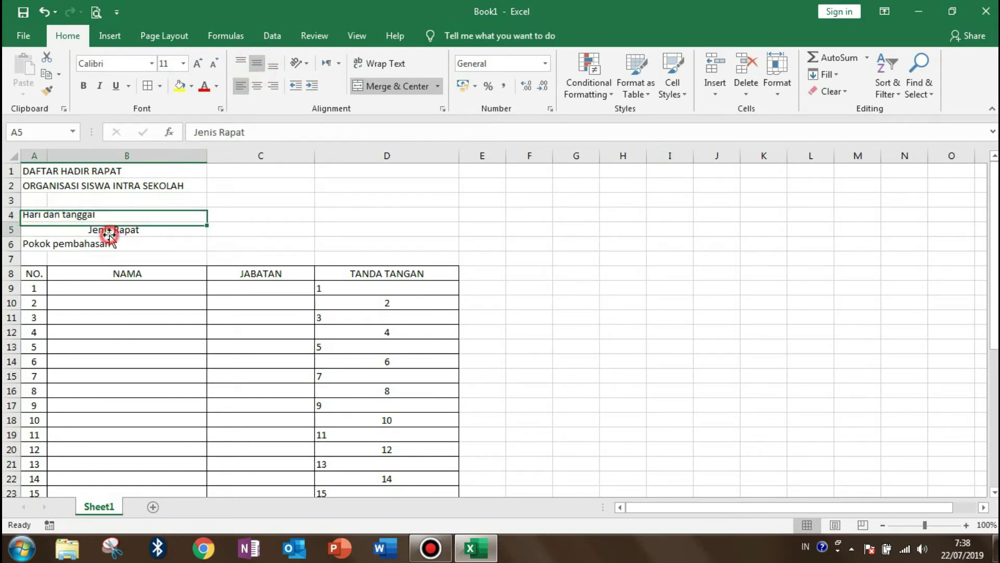
pyautogui.click(240, 86)
pyautogui.click(257, 64)
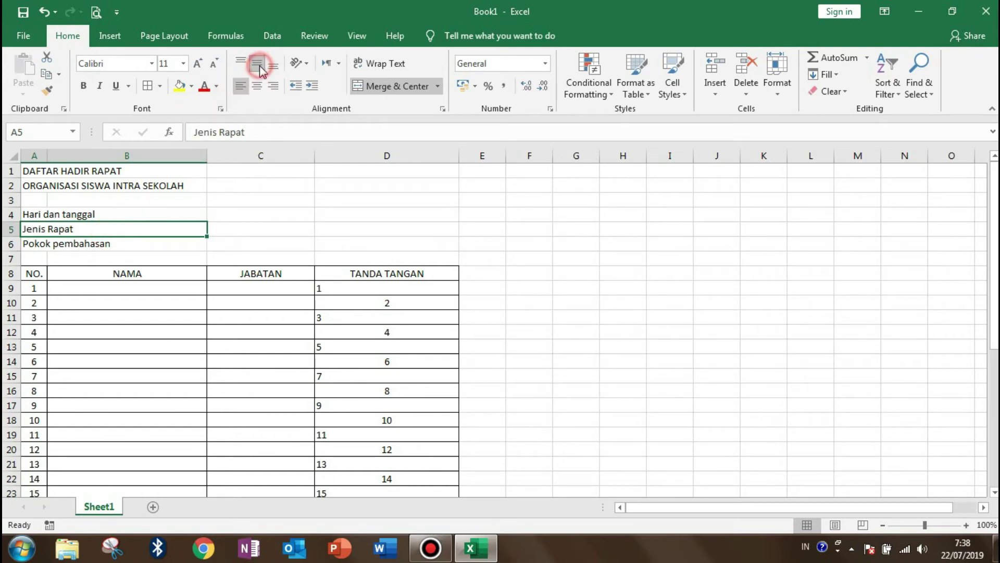
pyautogui.click(224, 216)
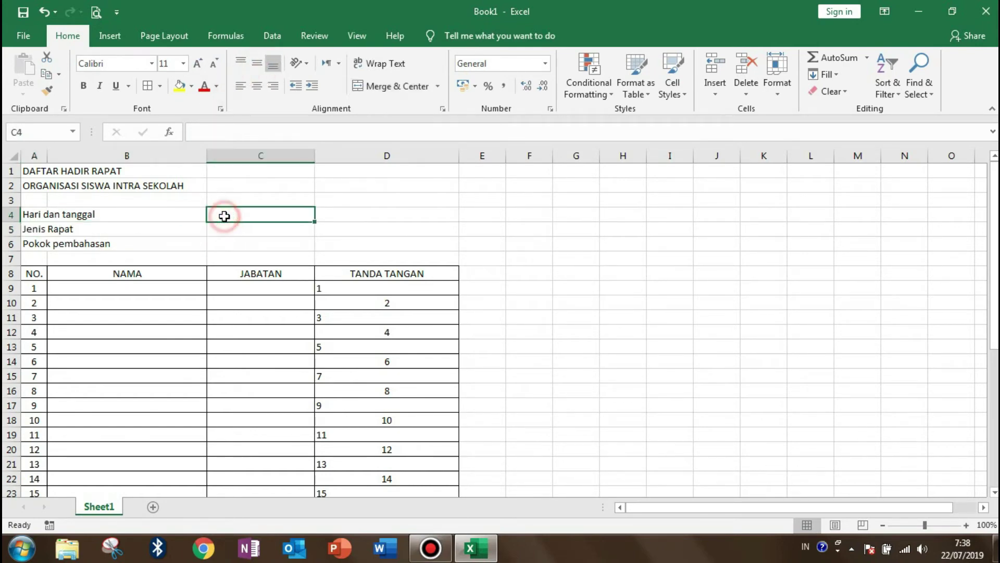
# Step: Enter a colon in C4, C5 and C6 beside the three meeting detail labels
pyautogui.write(':')
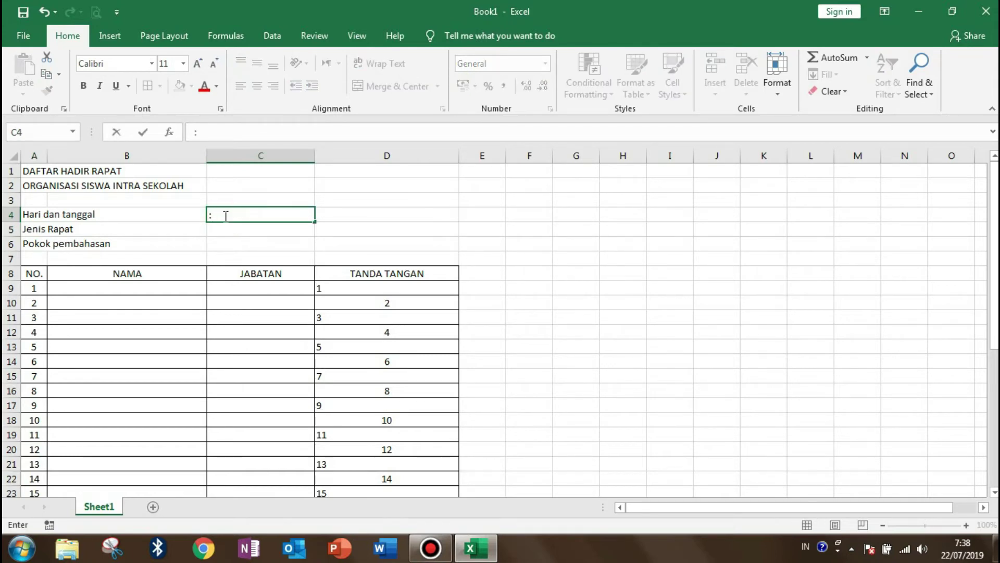
pyautogui.press('Return')
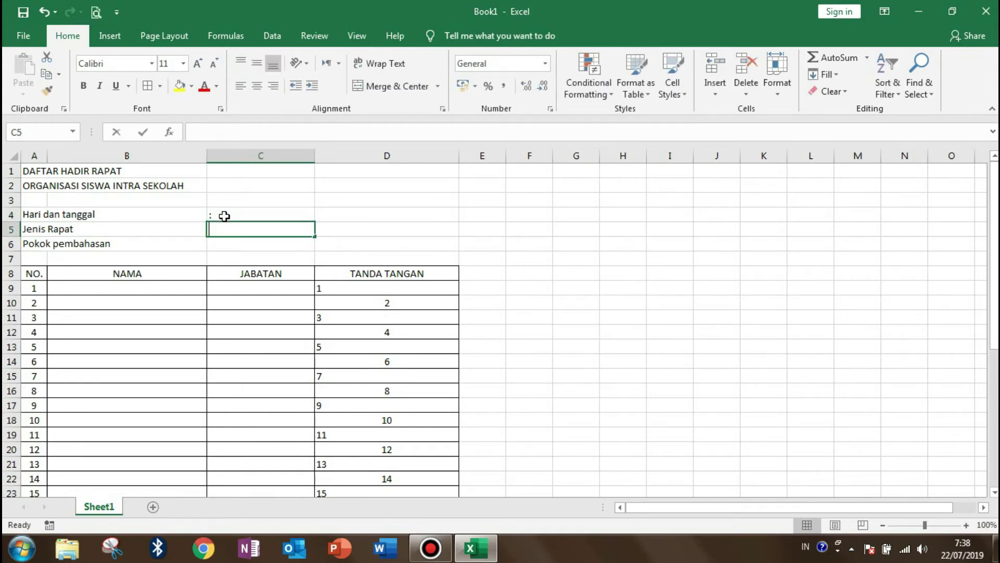
pyautogui.write(':')
pyautogui.press('Return')
pyautogui.write(':')
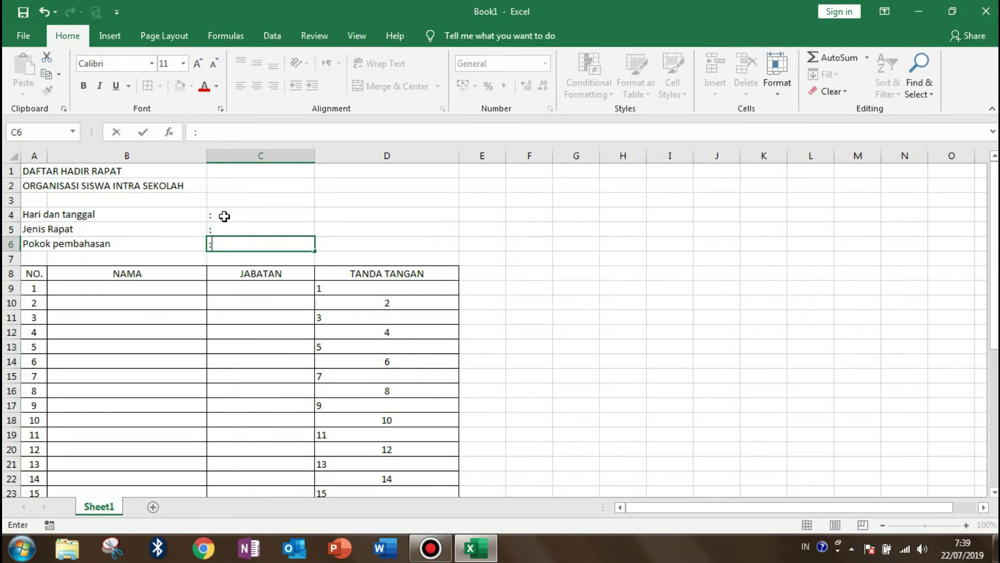
pyautogui.click(161, 215)
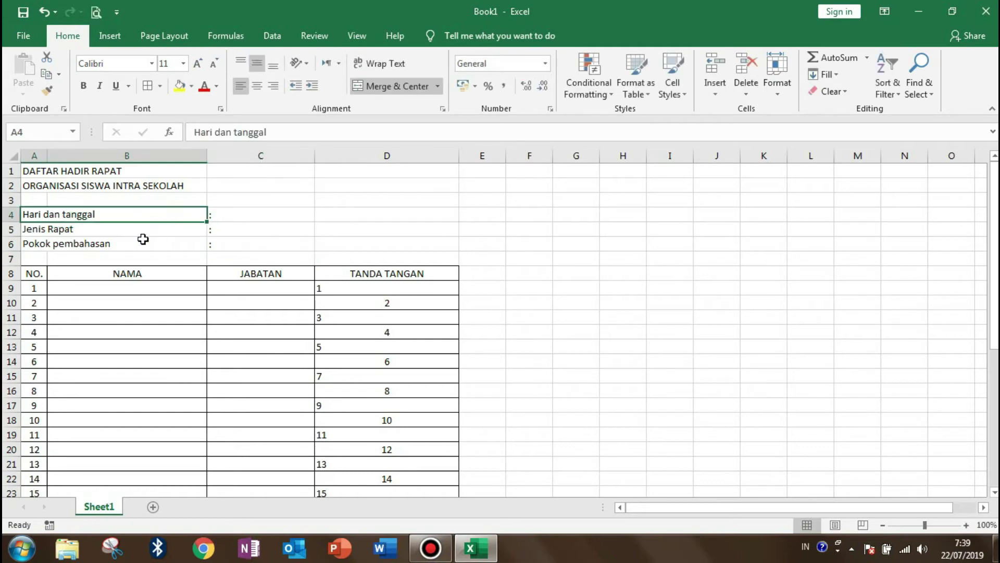
# Step: Change the A5 label from 'Jenis Rapat' to 'Jenis rapat' with a lowercase r
pyautogui.doubleClick(55, 228)
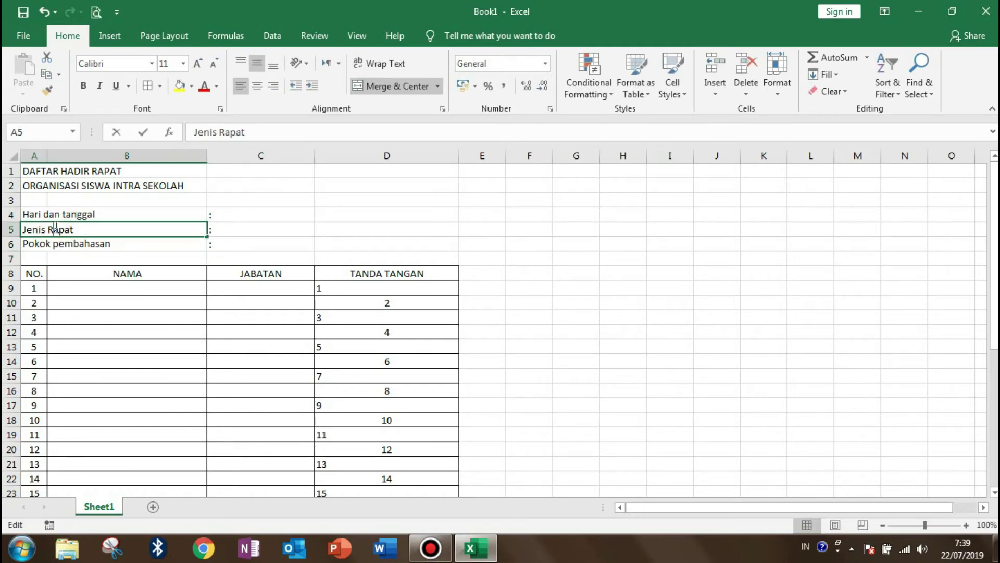
pyautogui.press('BackSpace')
pyautogui.write('R')
pyautogui.press('BackSpace')
pyautogui.write('R')
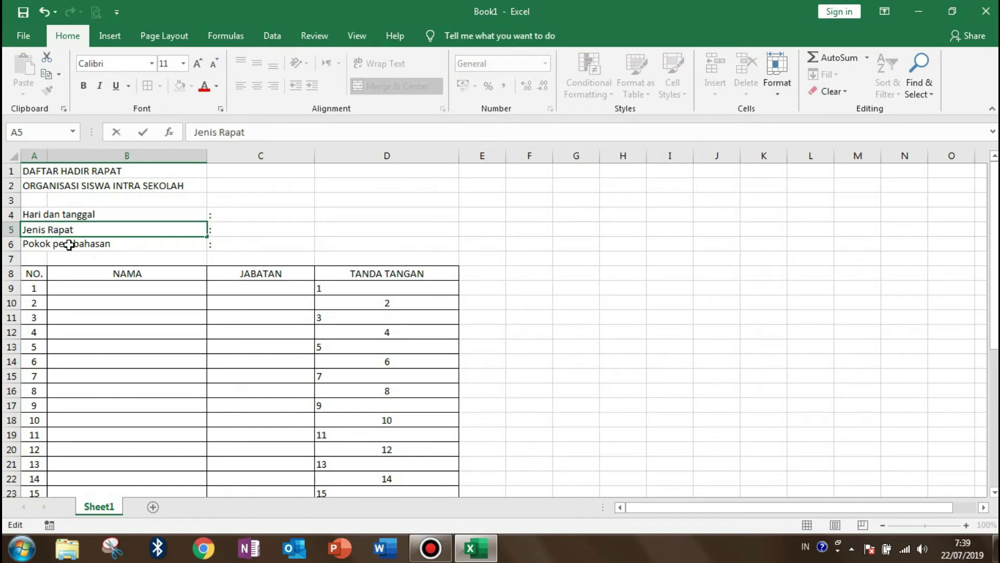
pyautogui.press('BackSpace')
pyautogui.write('r')
pyautogui.press('Return')
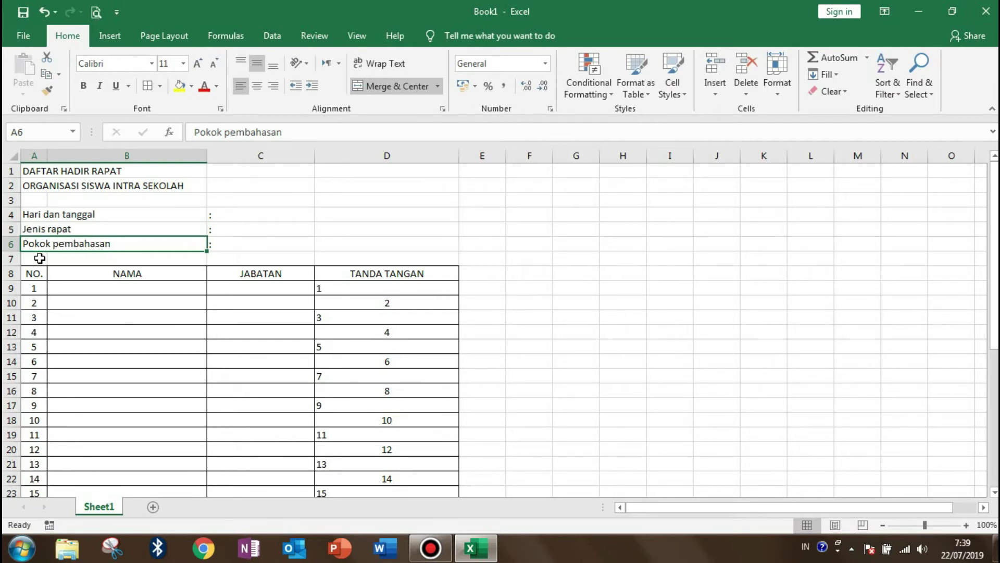
pyautogui.click(228, 257)
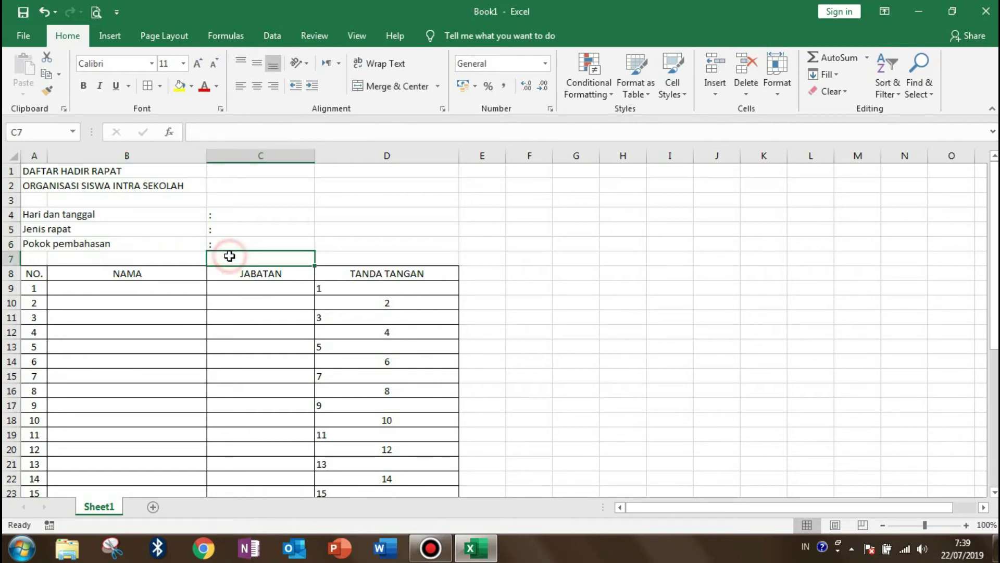
pyautogui.click(39, 173)
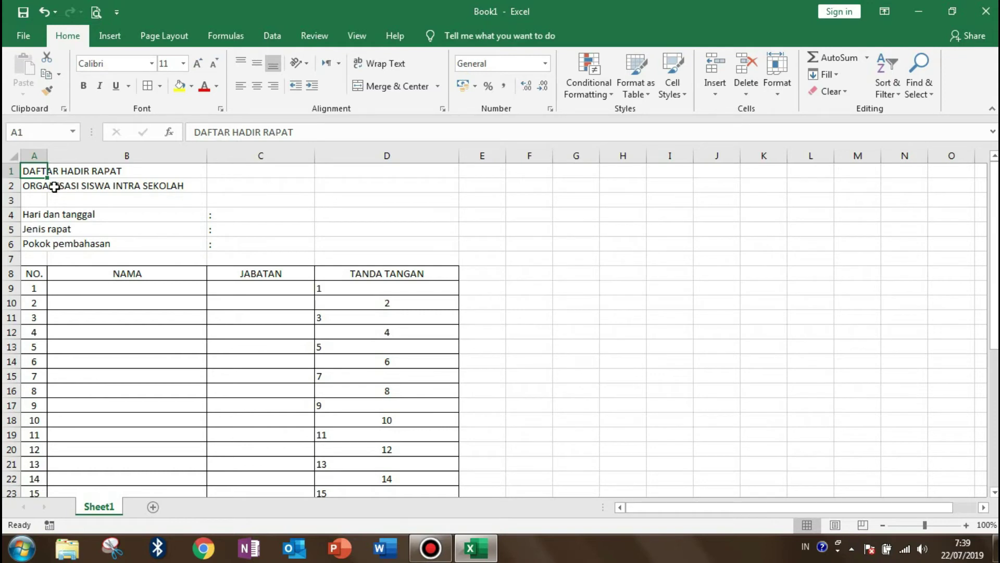
pyautogui.click(439, 232)
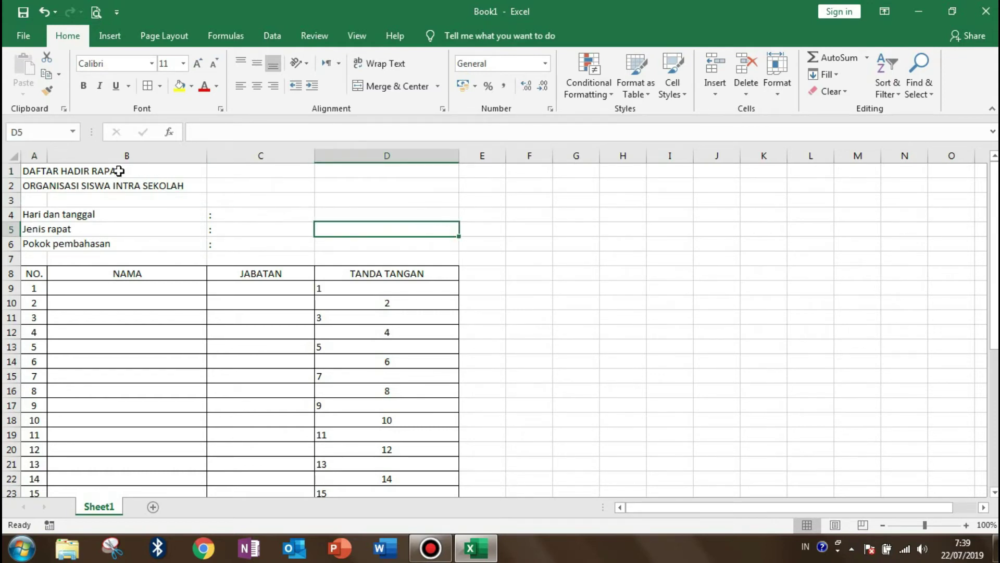
pyautogui.click(29, 171)
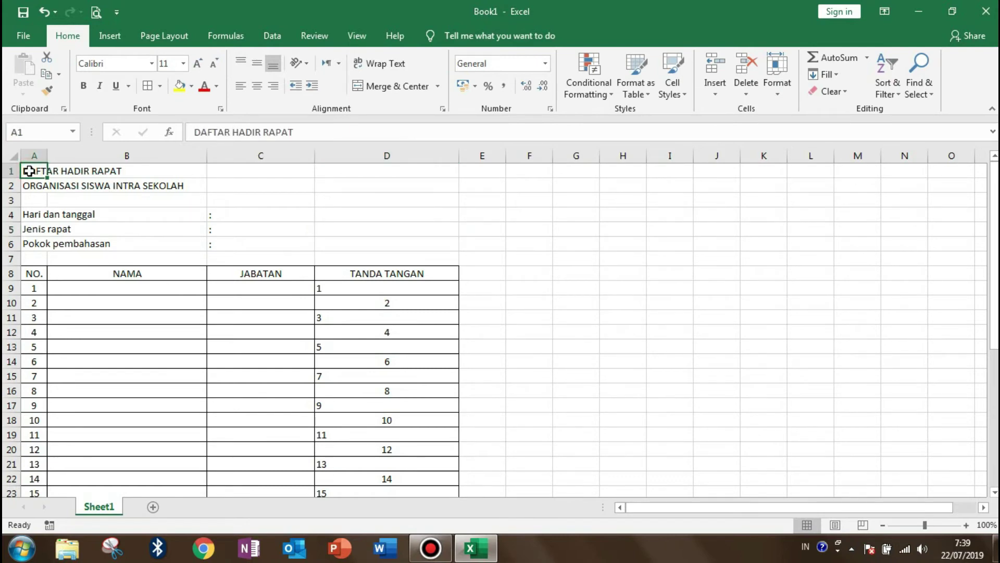
pyautogui.moveTo(29, 171); pyautogui.dragTo(339, 158)
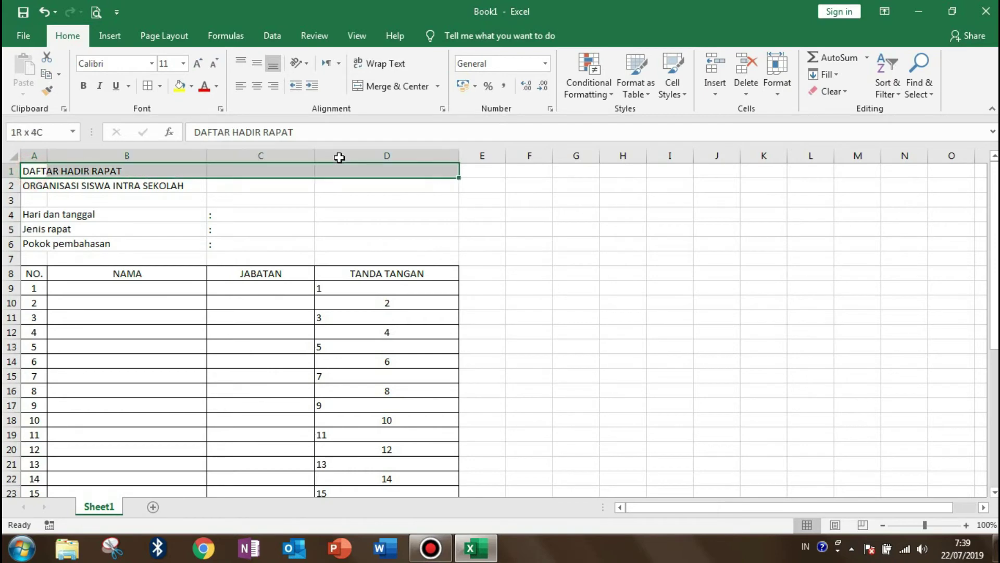
pyautogui.moveTo(339, 157); pyautogui.dragTo(29, 170)
pyautogui.click(567, 312)
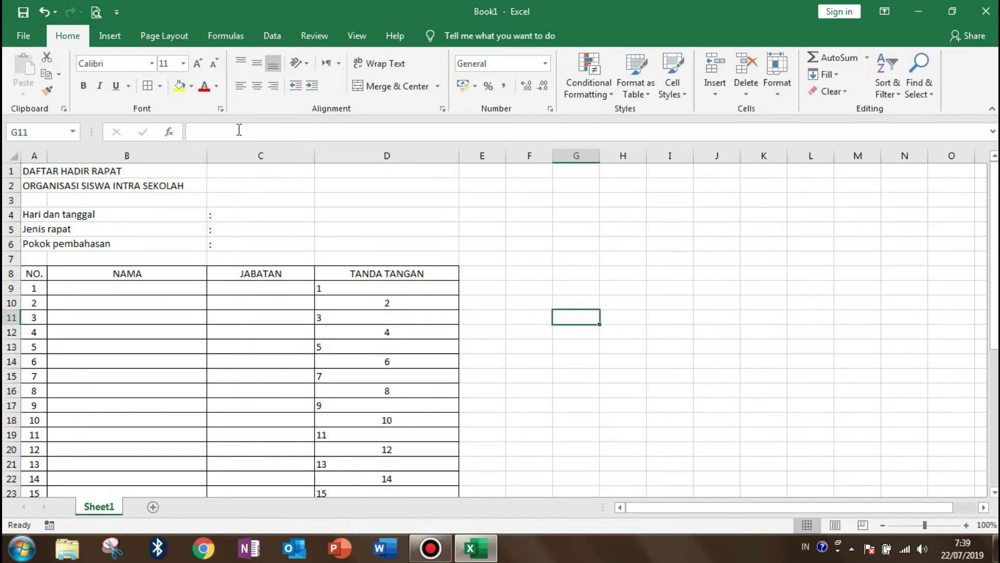
pyautogui.click(186, 42)
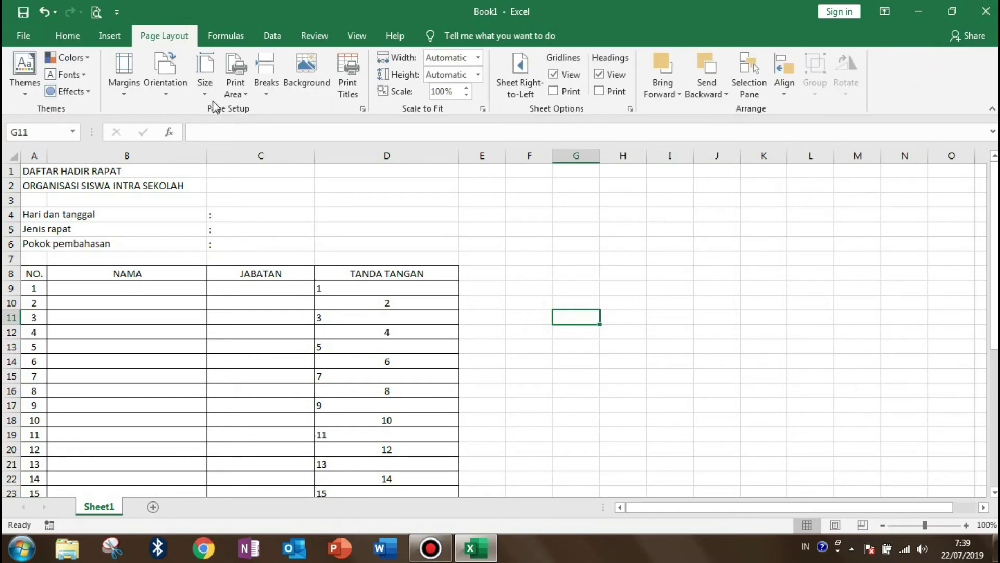
# Step: Choose A4 (21 cm x 29,7 cm) from the Page Layout Size list
pyautogui.click(207, 96)
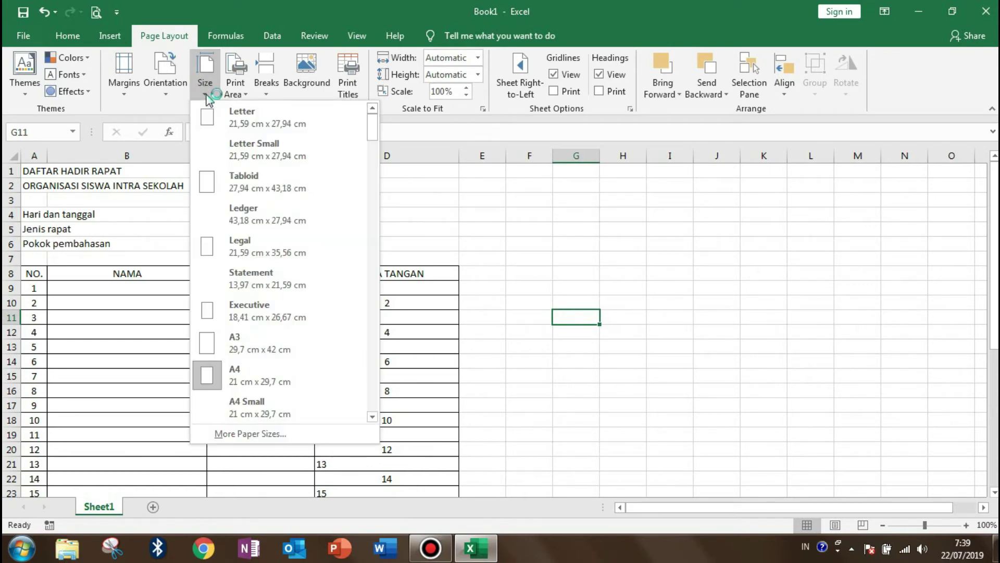
pyautogui.click(264, 384)
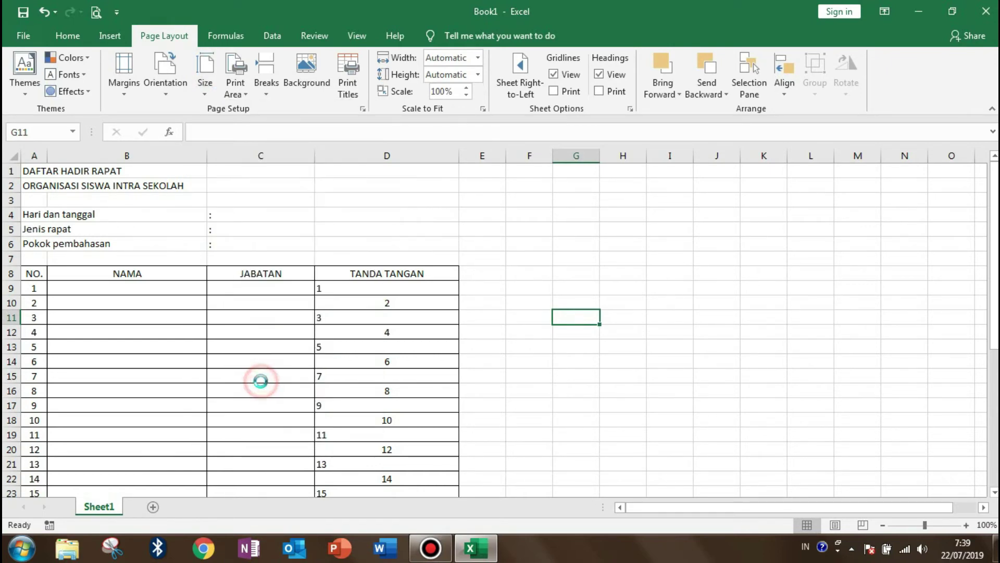
pyautogui.click(96, 13)
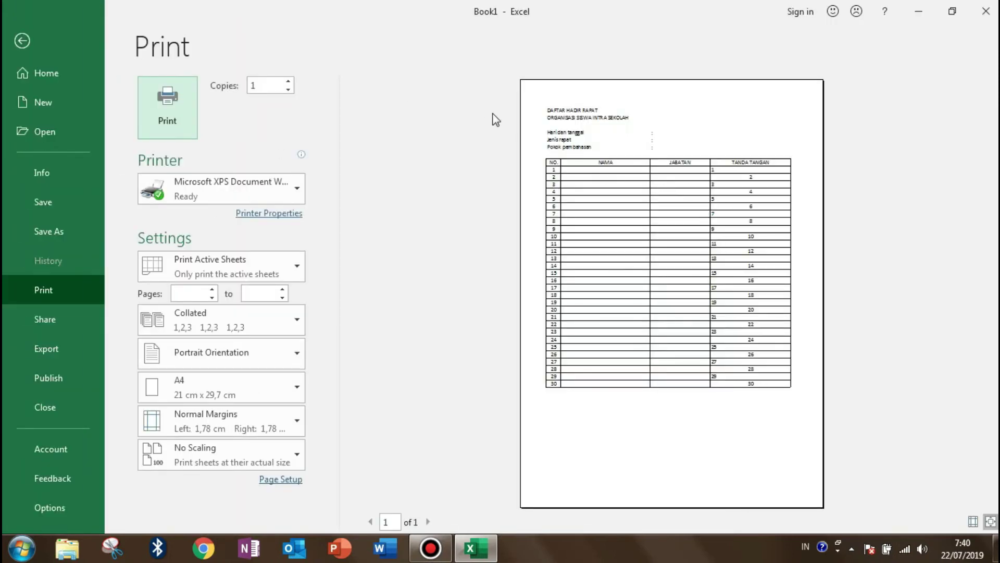
pyautogui.click(23, 39)
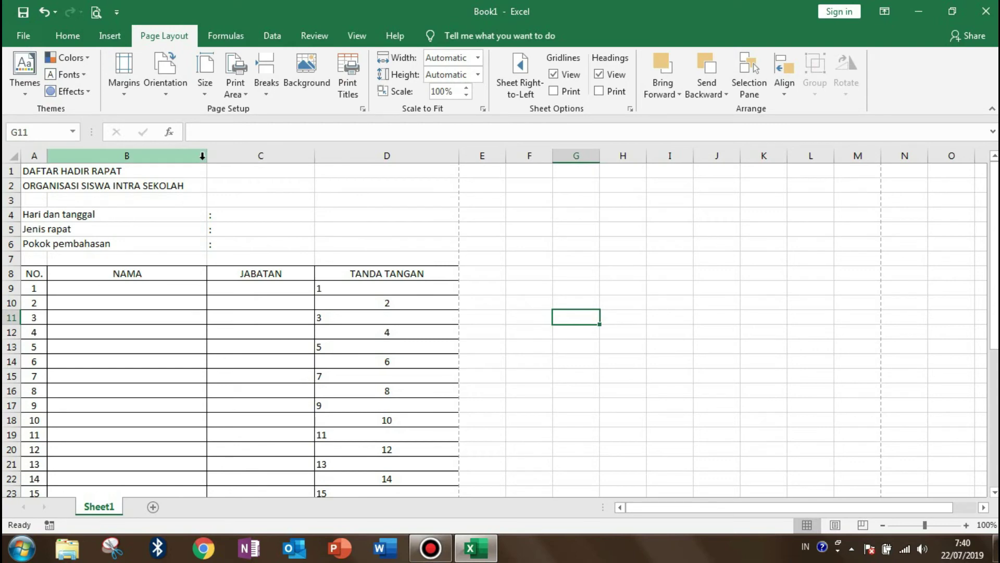
pyautogui.moveTo(207, 157); pyautogui.dragTo(219, 163)
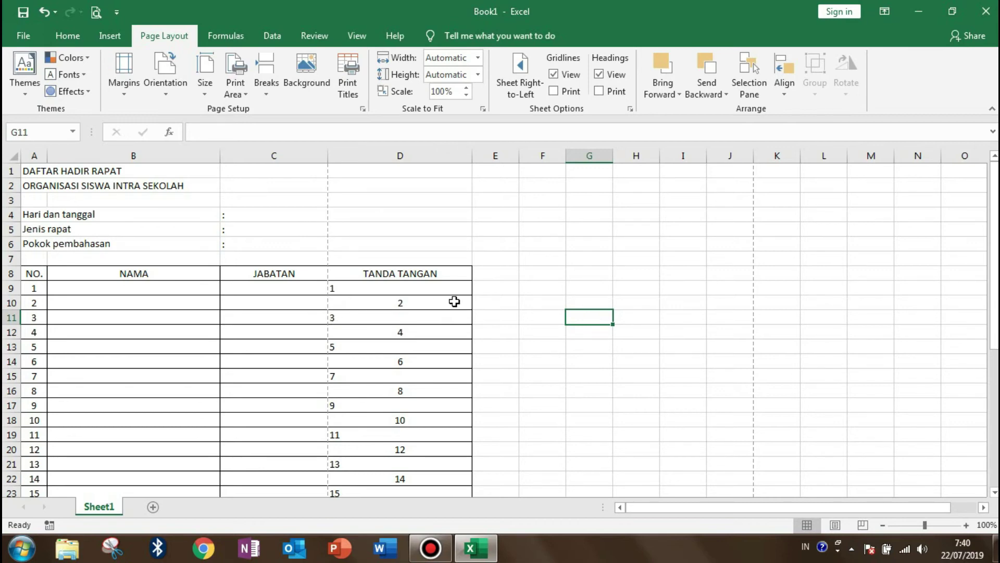
# Step: Narrow the JABATAN column C so TANDA TANGAN stays inside the first page break
pyautogui.click(317, 155)
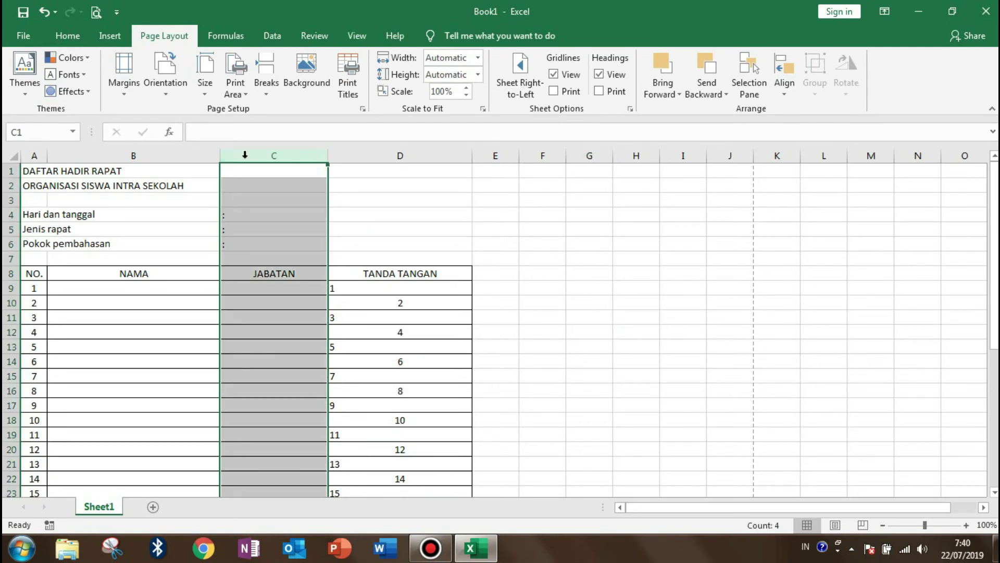
pyautogui.click(324, 158)
pyautogui.moveTo(325, 158); pyautogui.dragTo(320, 158)
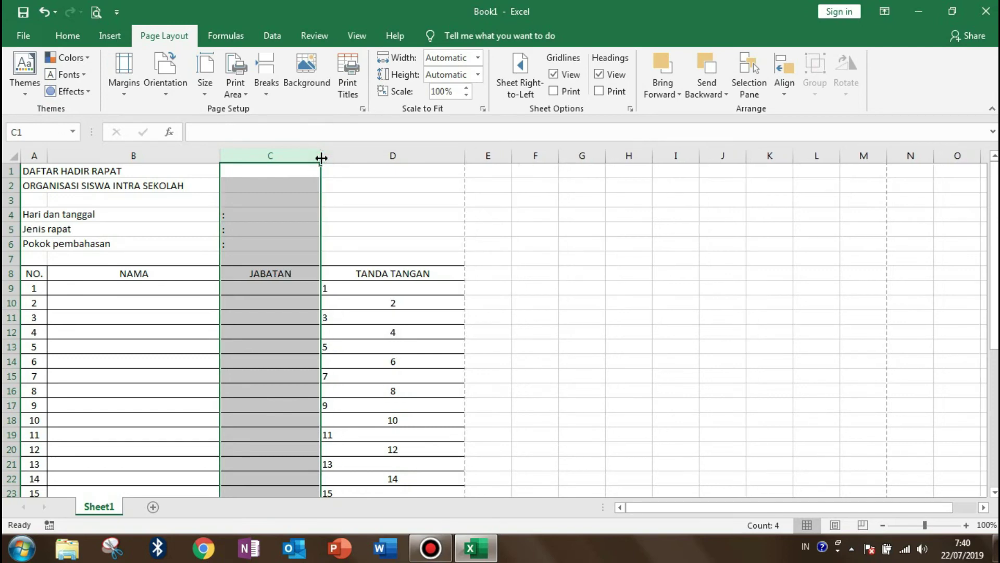
pyautogui.click(323, 164)
pyautogui.click(350, 228)
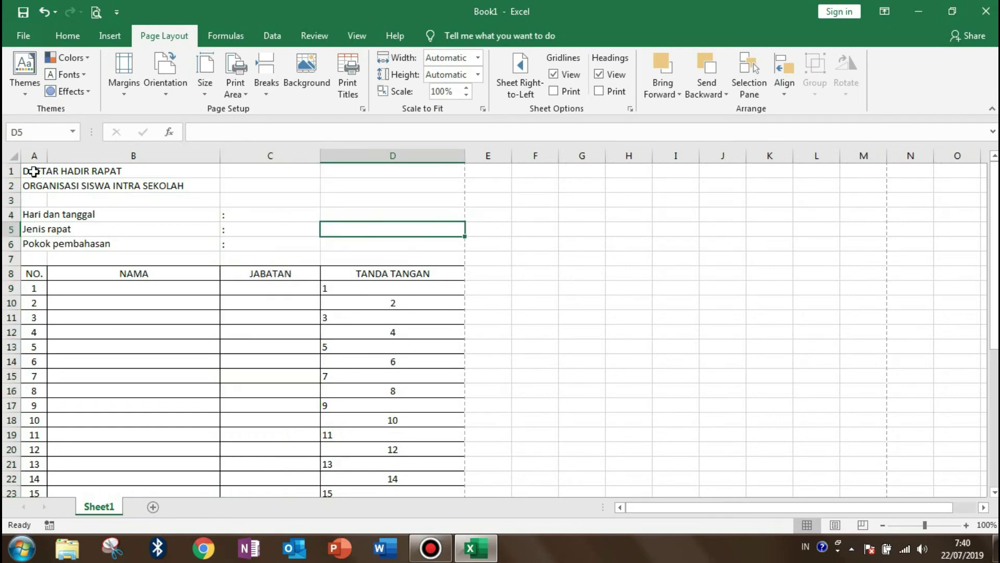
pyautogui.moveTo(33, 171); pyautogui.dragTo(90, 167)
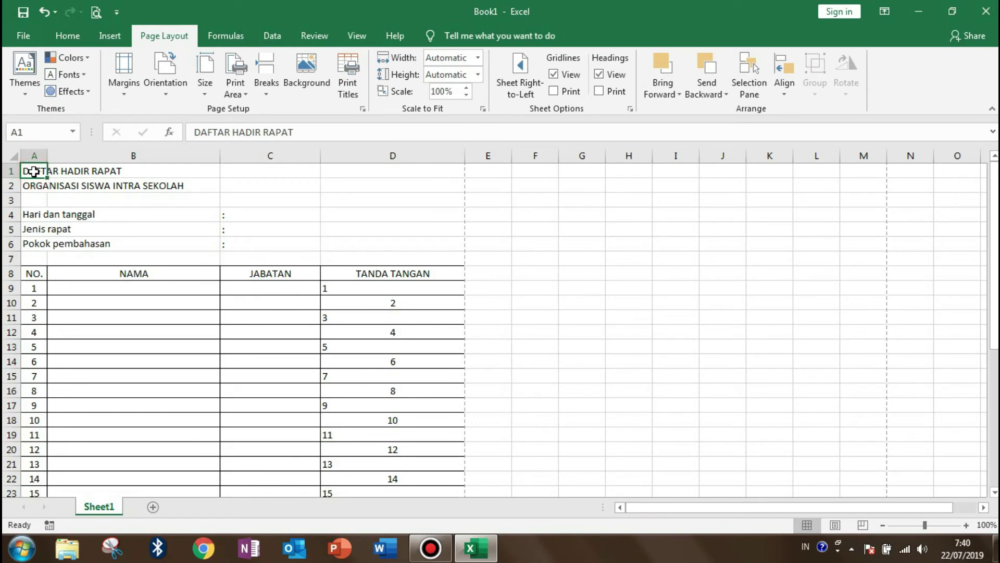
# Step: Merge and center A1:D1 (DAFTAR HADIR RAPAT) and A2:D2 (ORGANISASI SISWA INTRA SEKOLAH)
pyautogui.moveTo(90, 168); pyautogui.dragTo(398, 177)
pyautogui.moveTo(399, 176); pyautogui.dragTo(400, 176)
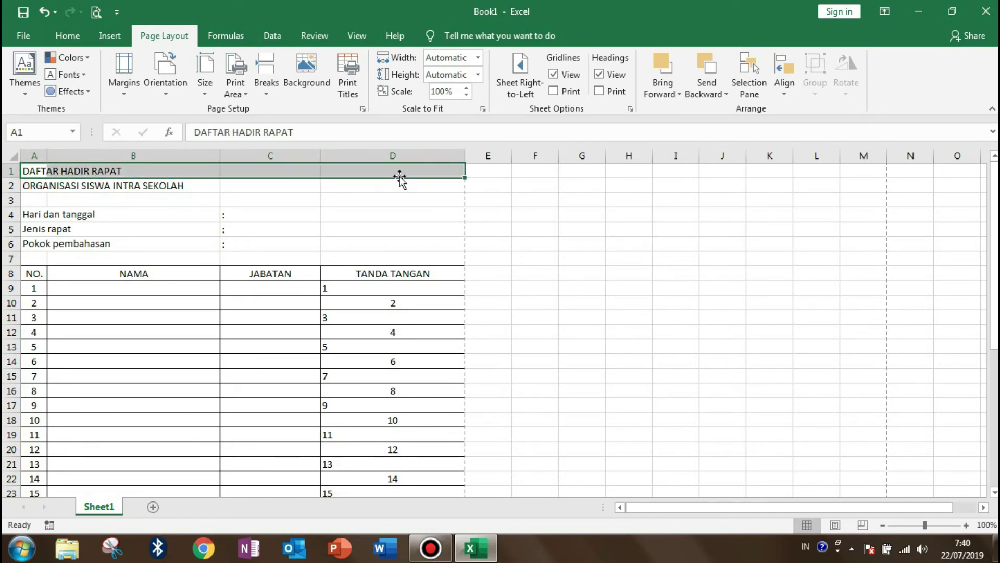
pyautogui.click(73, 37)
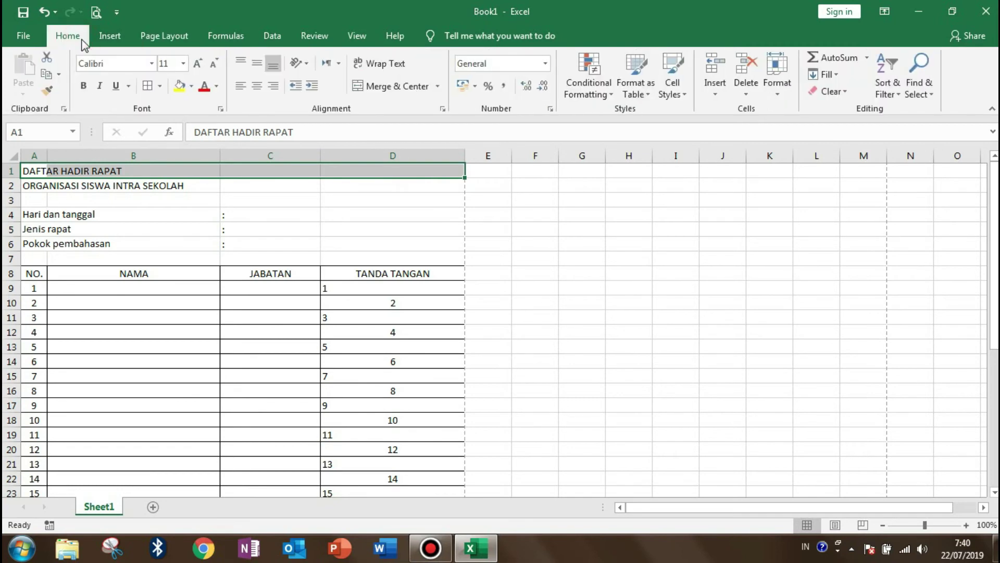
pyautogui.click(409, 92)
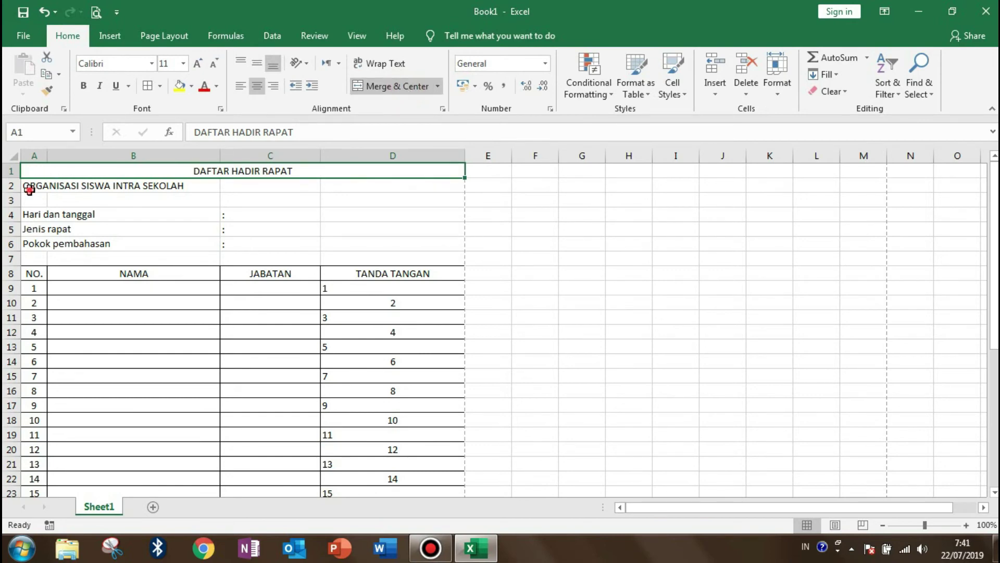
pyautogui.moveTo(29, 190); pyautogui.dragTo(415, 187)
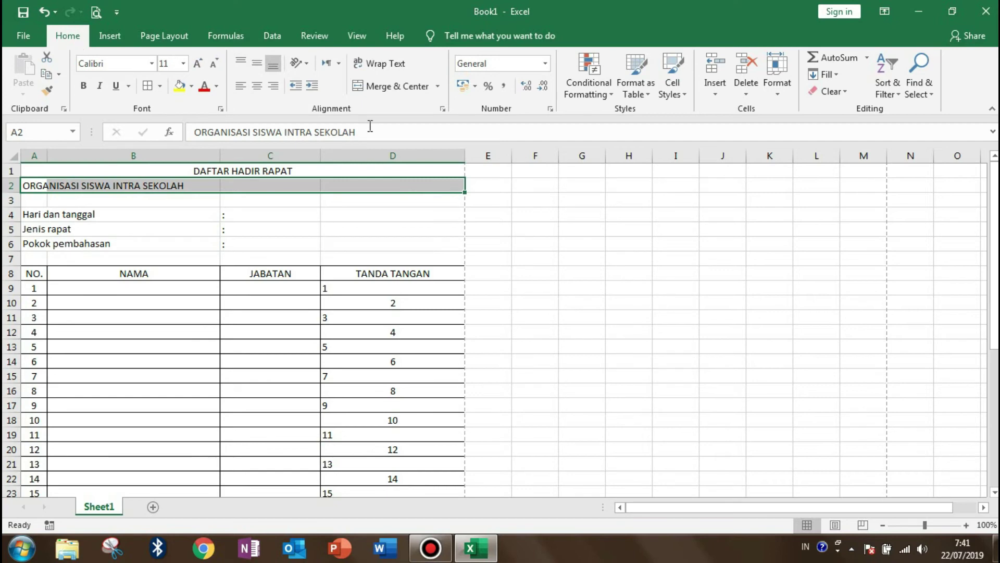
pyautogui.click(396, 86)
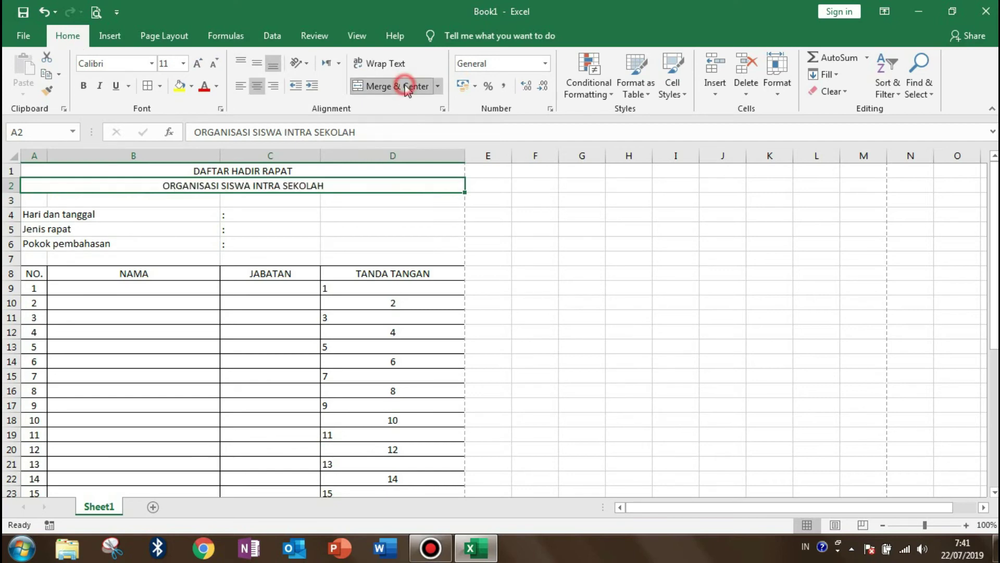
pyautogui.click(448, 286)
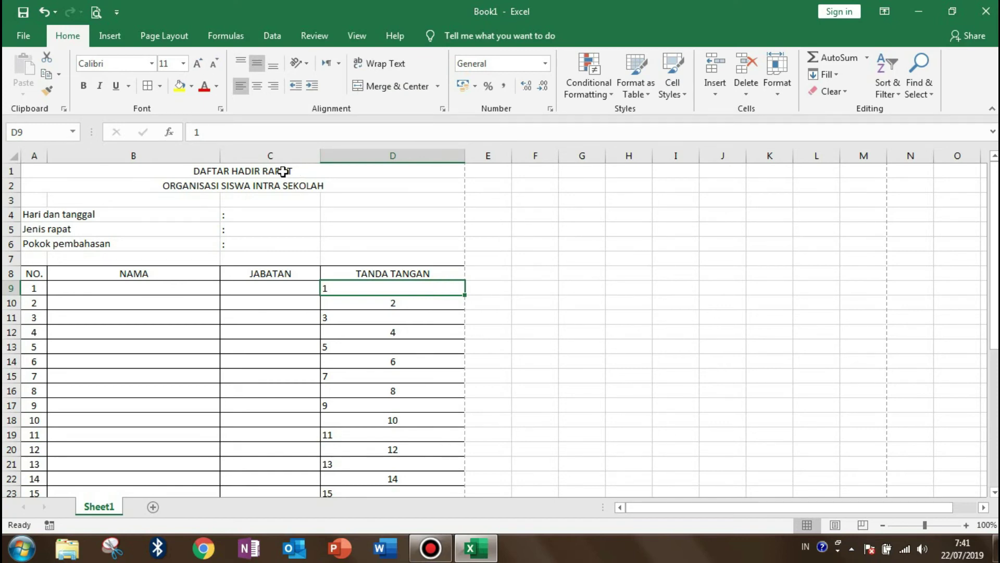
# Step: Bold the merged title rows A1:D2 and the header row A8:D8
pyautogui.moveTo(283, 172); pyautogui.dragTo(283, 185)
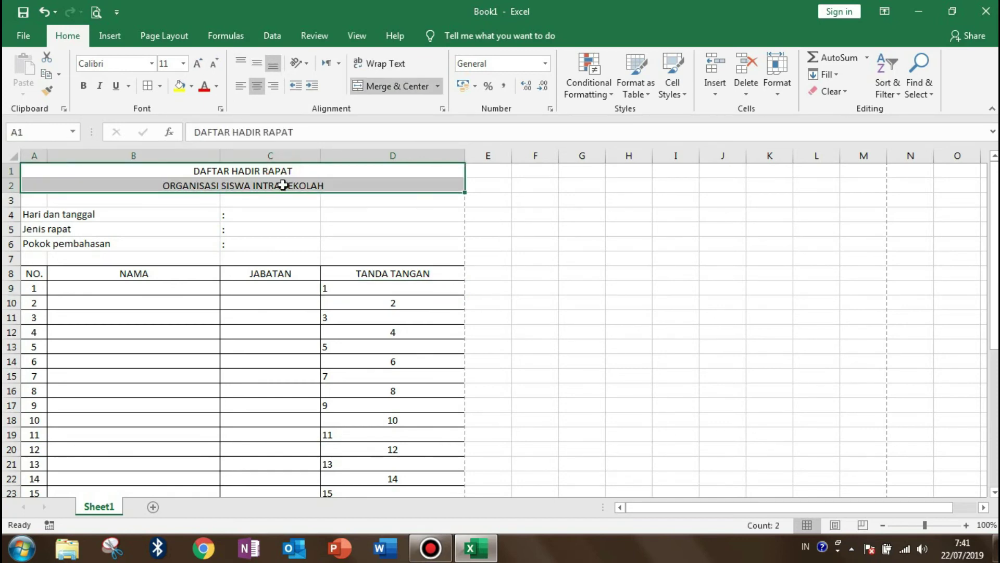
pyautogui.click(87, 92)
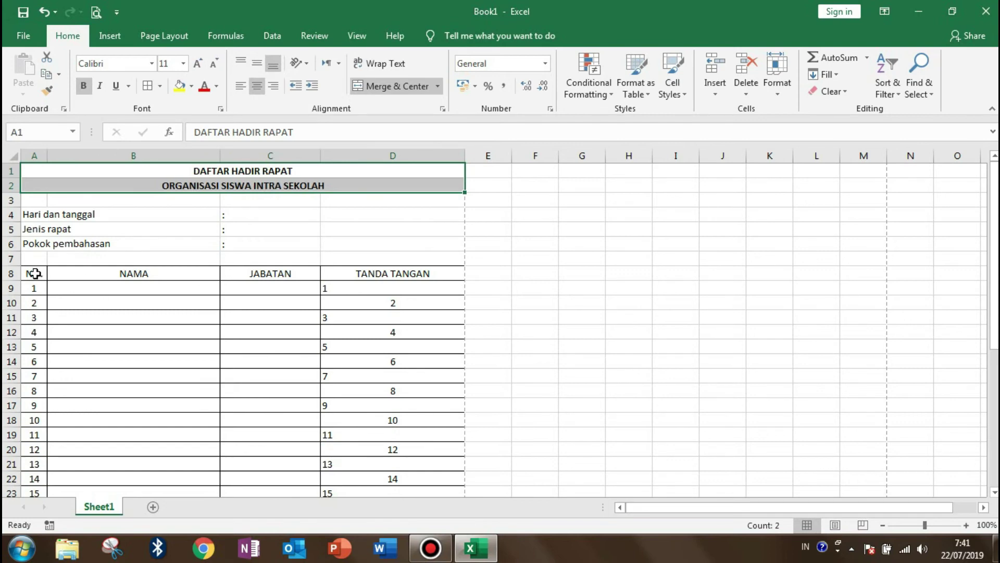
pyautogui.moveTo(35, 273); pyautogui.dragTo(388, 273)
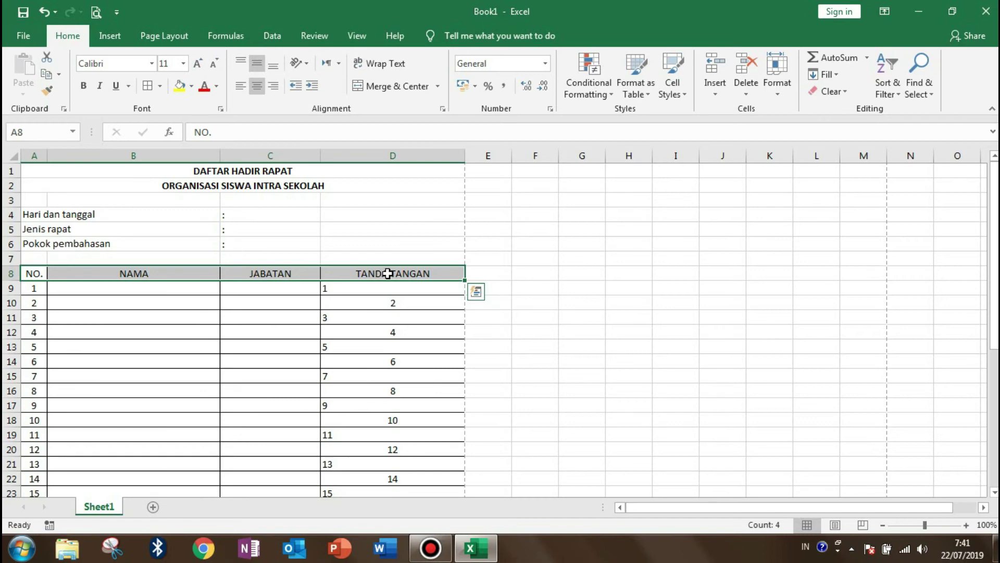
pyautogui.hotkey('ctrl', 'b')
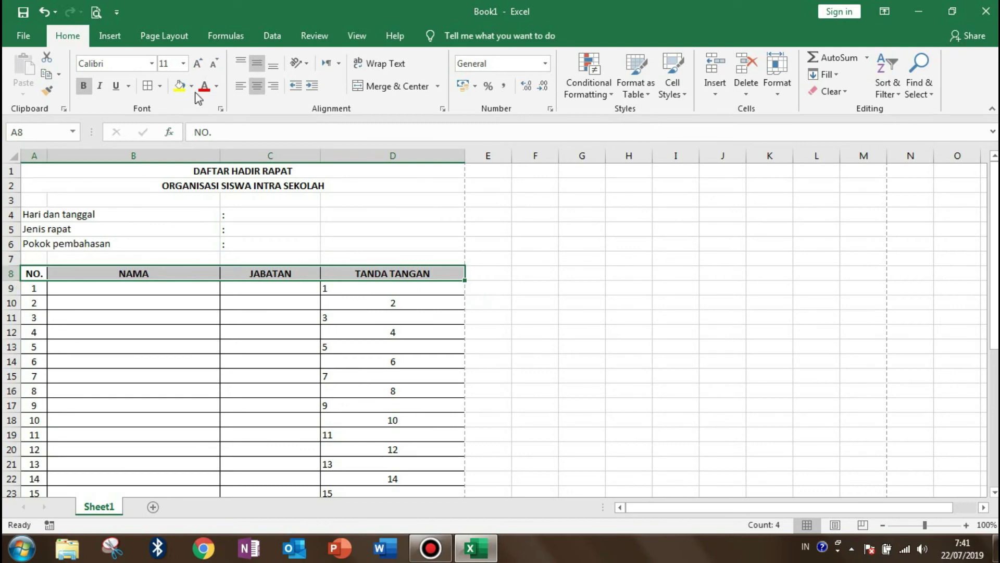
# Step: Fill header cells A8:D8 with green and make row 8 taller
pyautogui.click(80, 258)
pyautogui.moveTo(49, 274); pyautogui.dragTo(359, 274)
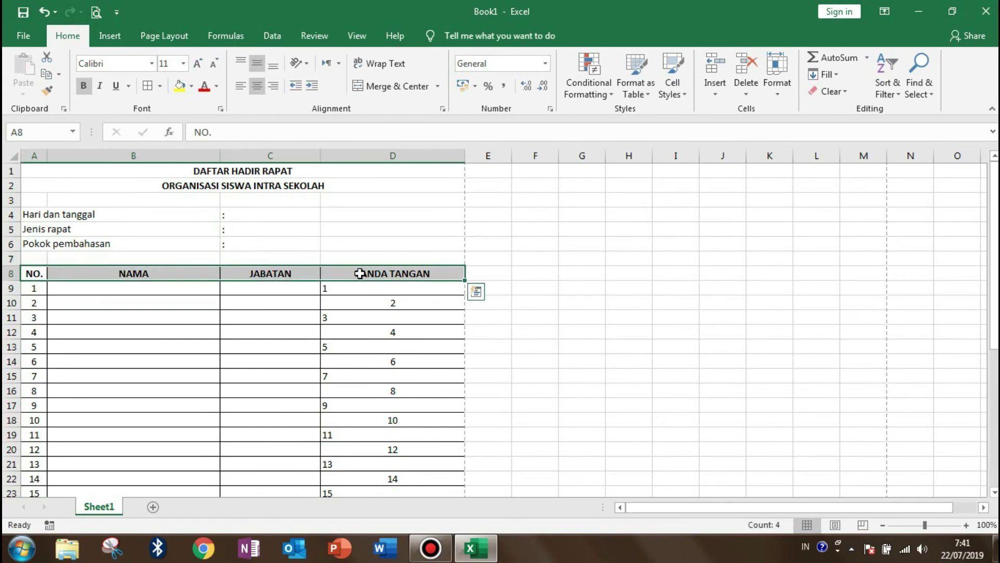
pyautogui.click(192, 86)
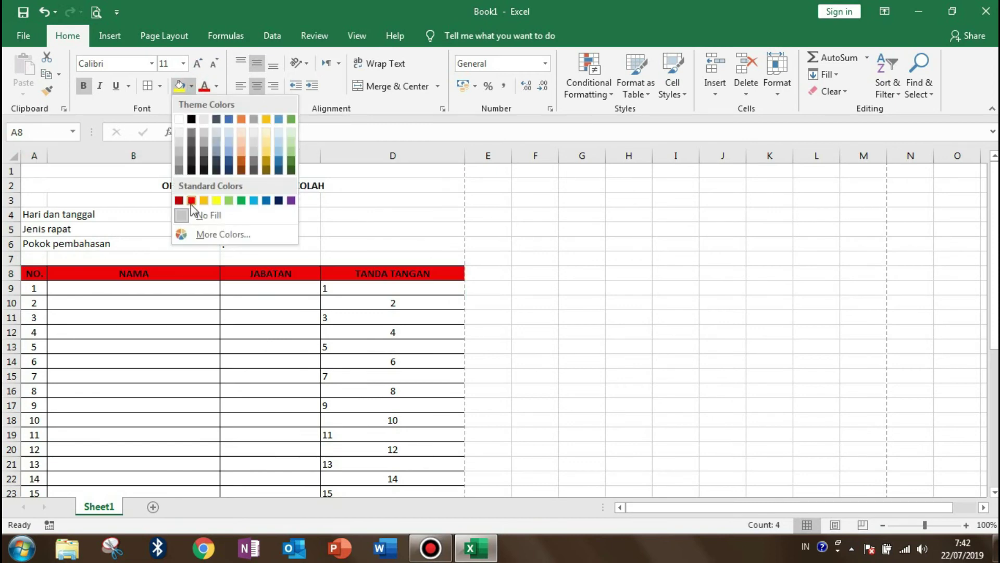
pyautogui.click(241, 202)
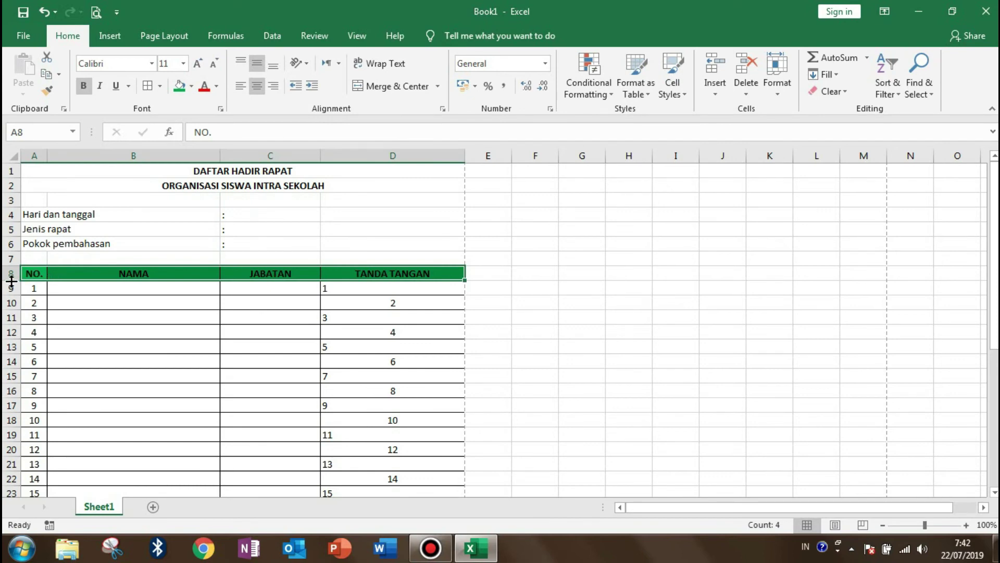
pyautogui.moveTo(11, 281); pyautogui.dragTo(11, 281)
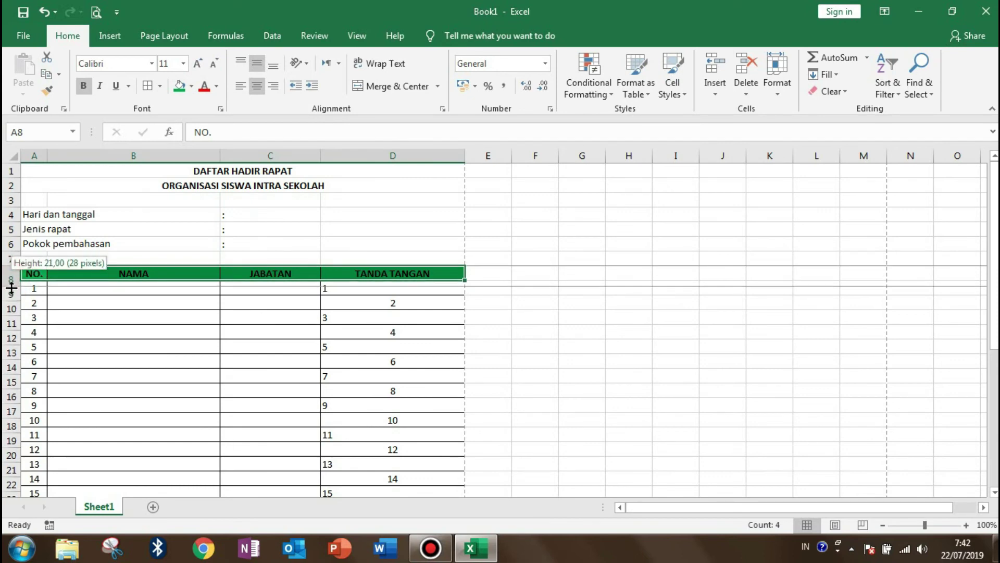
pyautogui.moveTo(11, 281); pyautogui.dragTo(10, 288)
pyautogui.click(403, 291)
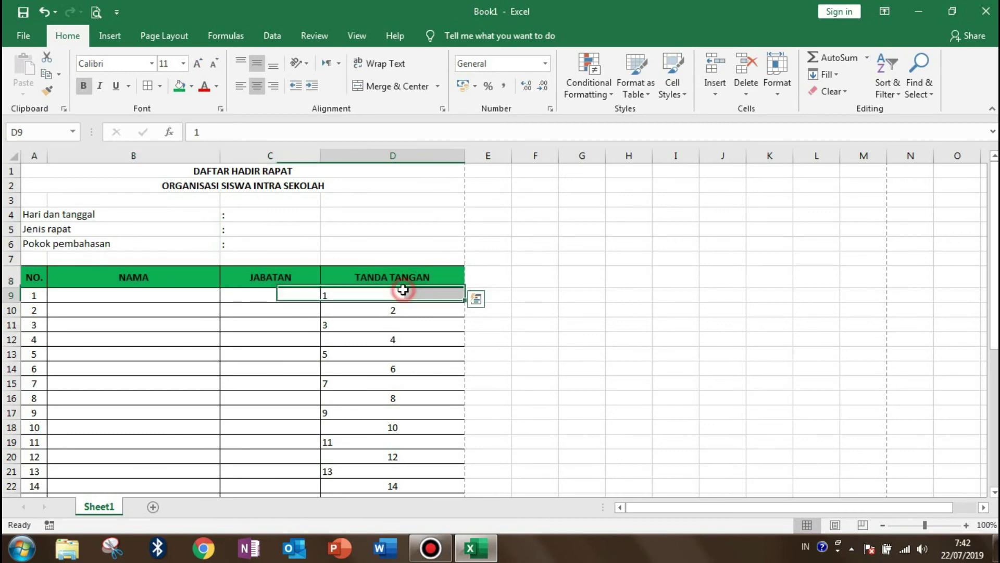
# Step: Centre the header labels in A8:D8 both vertically and horizontally
pyautogui.moveTo(36, 279); pyautogui.dragTo(396, 277)
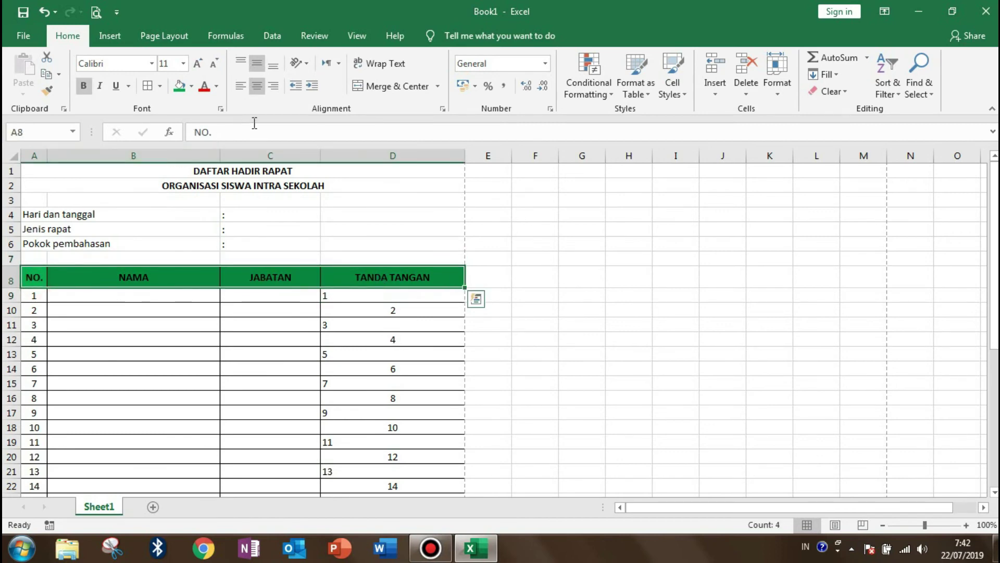
pyautogui.click(269, 61)
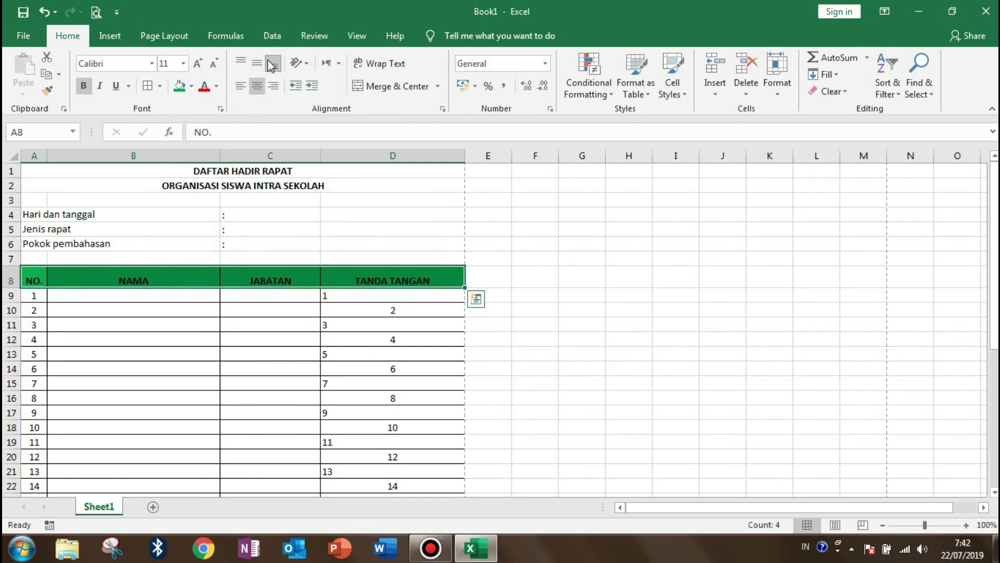
pyautogui.click(241, 64)
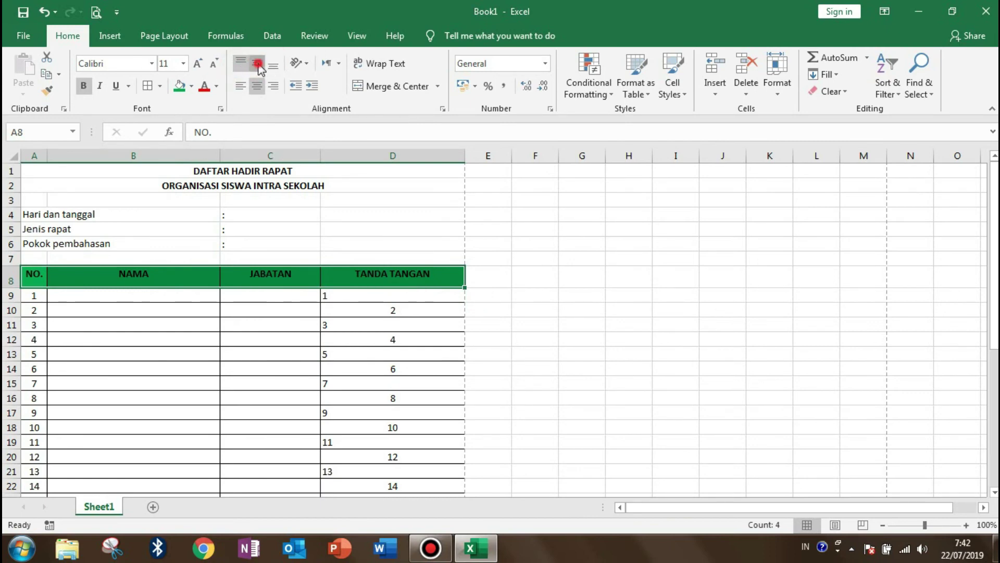
pyautogui.click(257, 64)
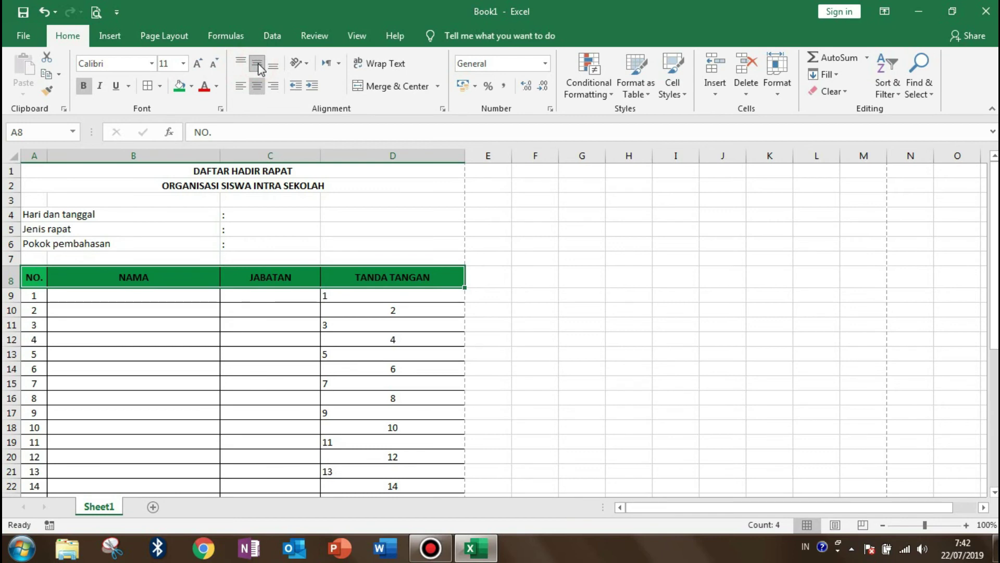
pyautogui.click(241, 85)
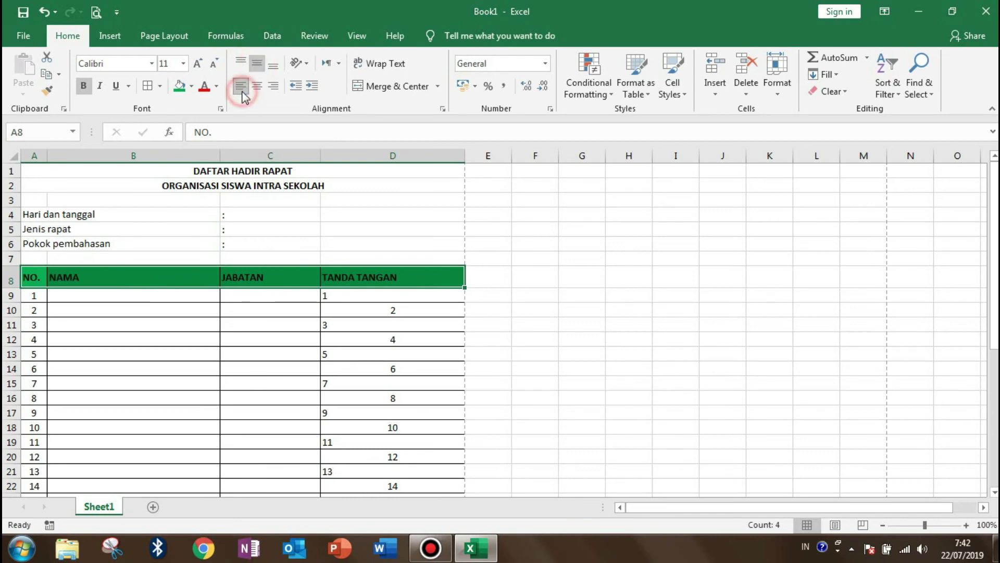
pyautogui.click(279, 91)
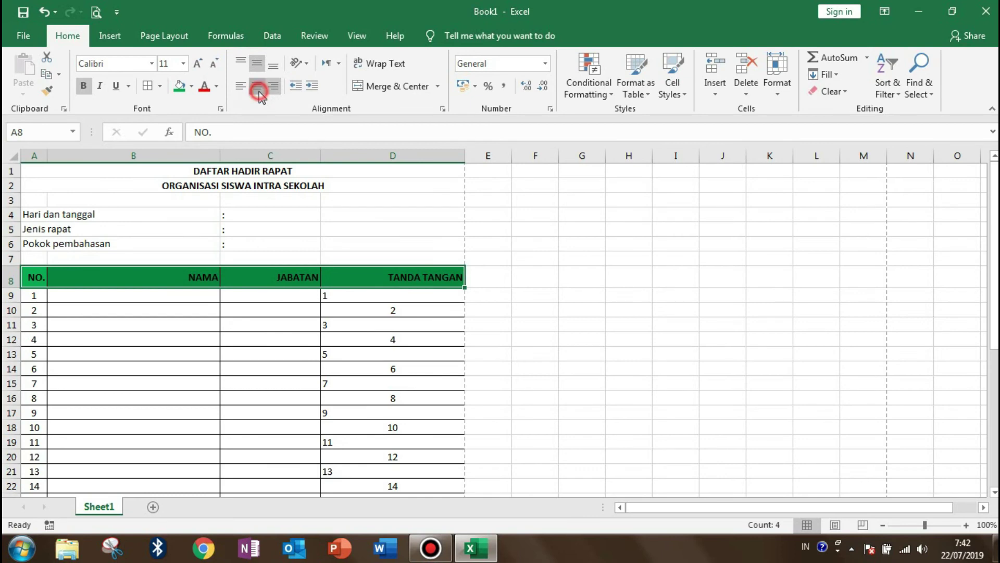
pyautogui.click(258, 90)
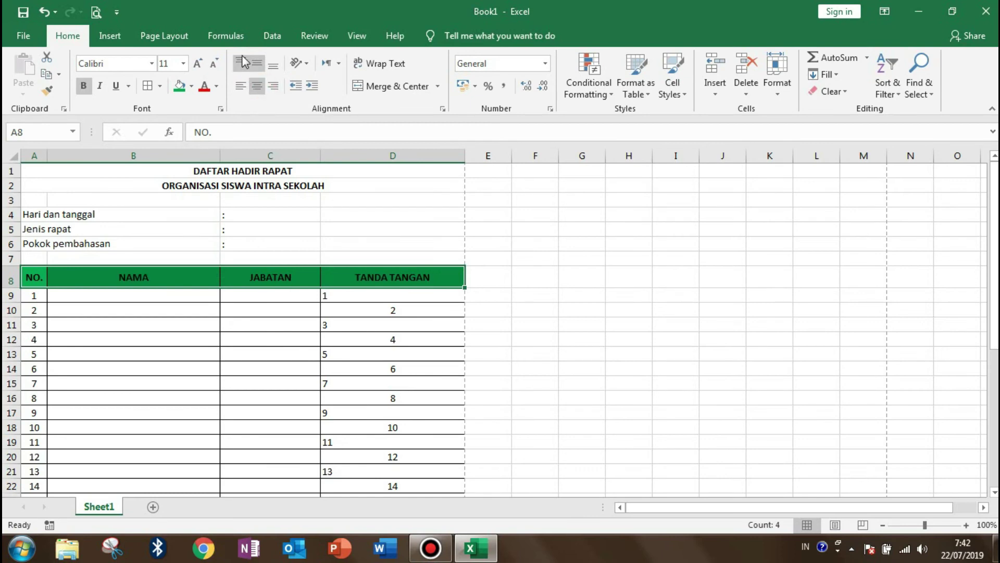
pyautogui.click(255, 89)
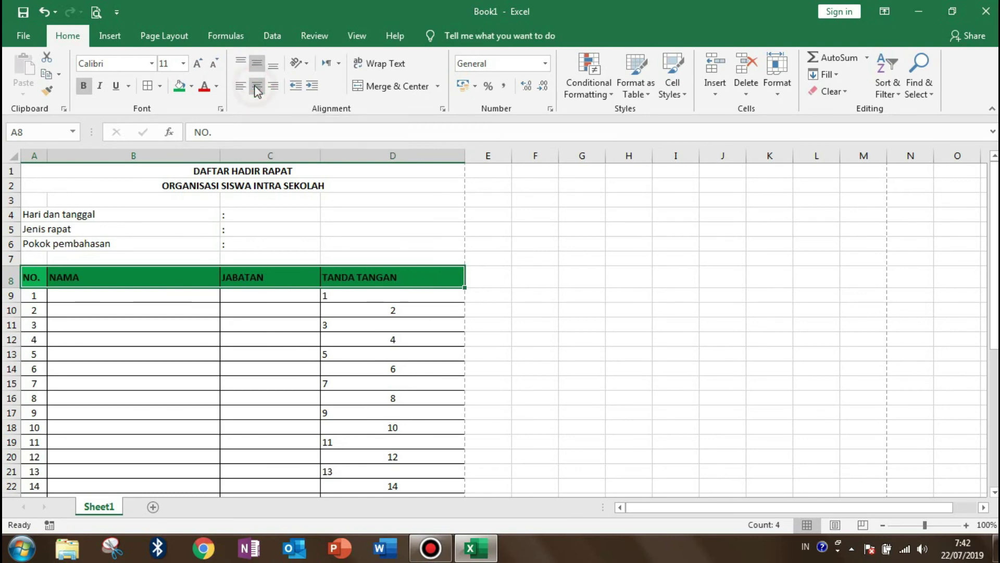
pyautogui.click(257, 87)
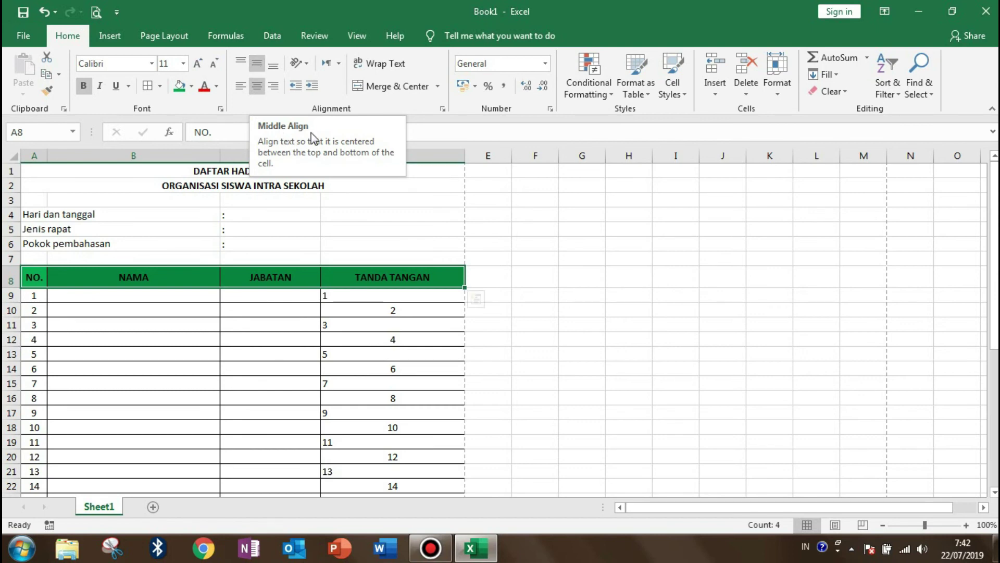
pyautogui.click(265, 65)
pyautogui.click(257, 63)
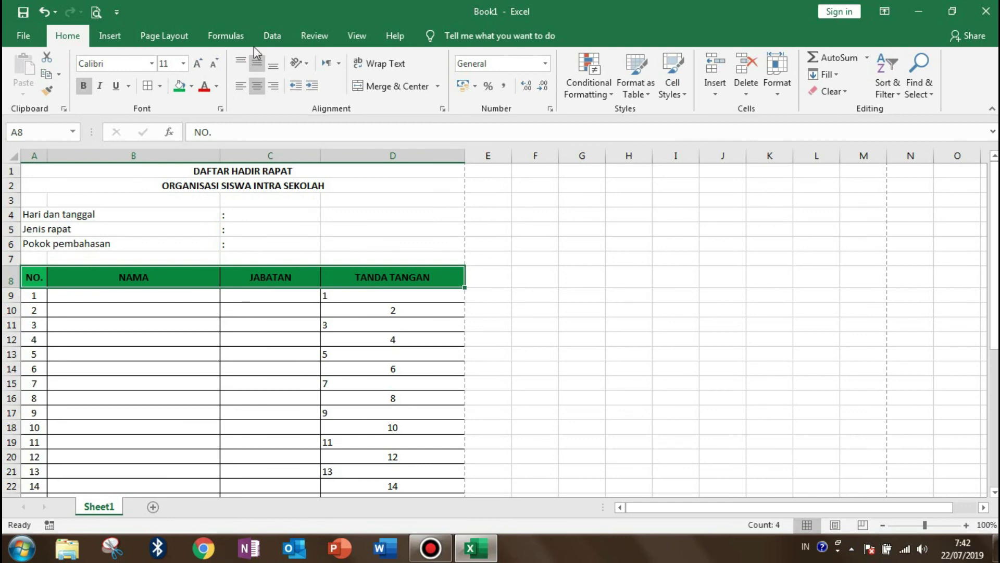
pyautogui.click(202, 306)
pyautogui.click(202, 298)
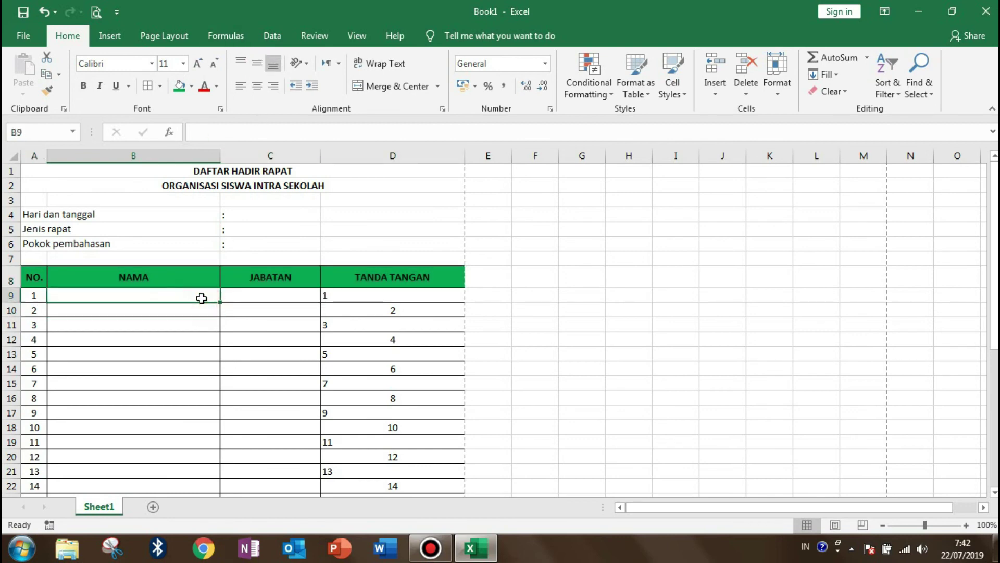
pyautogui.moveTo(201, 298); pyautogui.dragTo(192, 357)
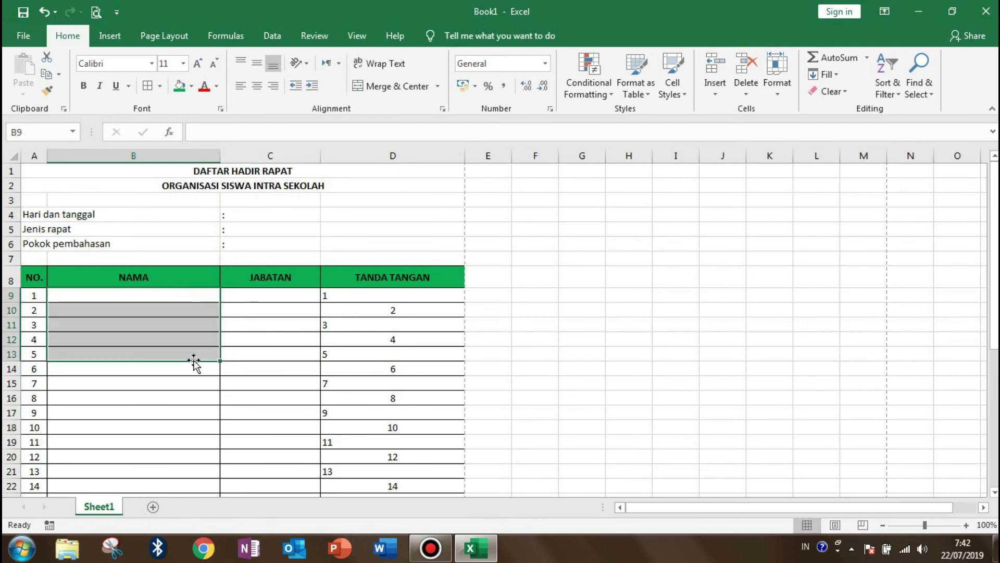
pyautogui.moveTo(252, 295); pyautogui.dragTo(250, 368)
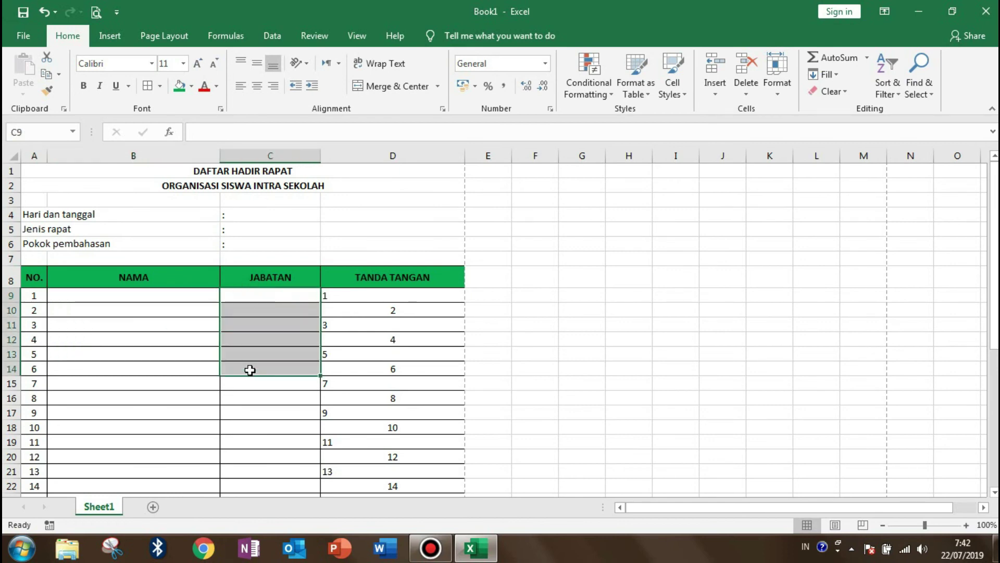
pyautogui.click(398, 302)
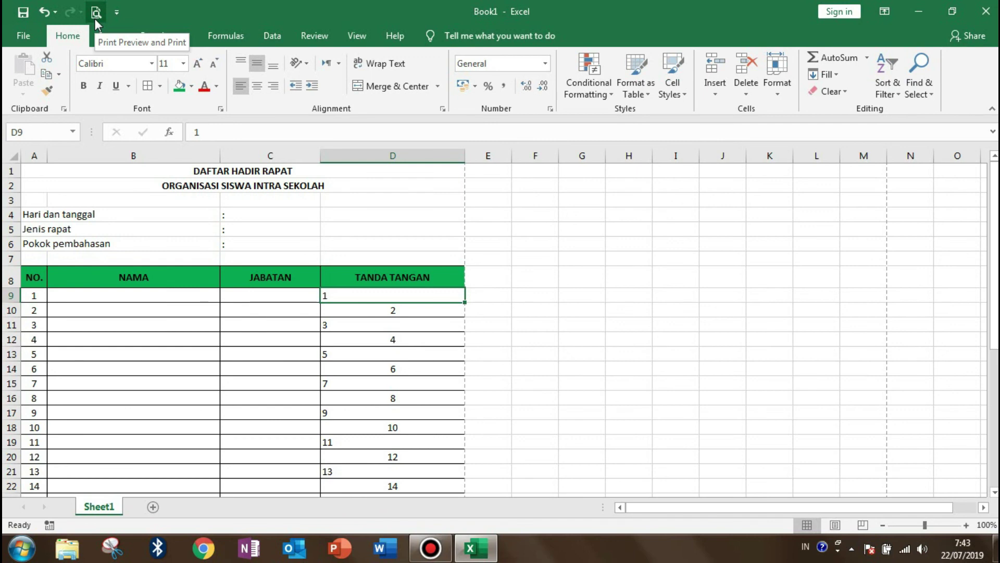
pyautogui.click(23, 35)
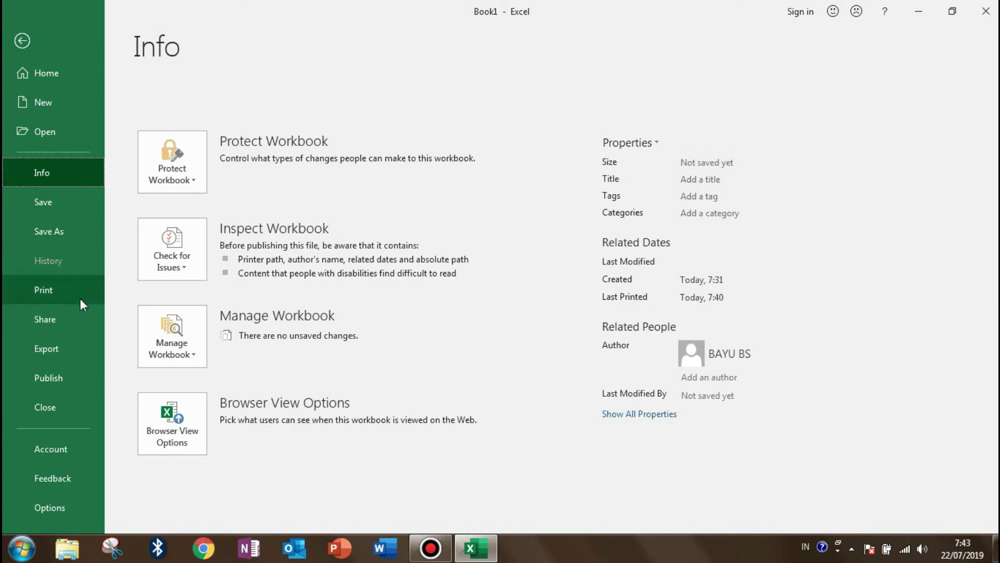
pyautogui.click(80, 298)
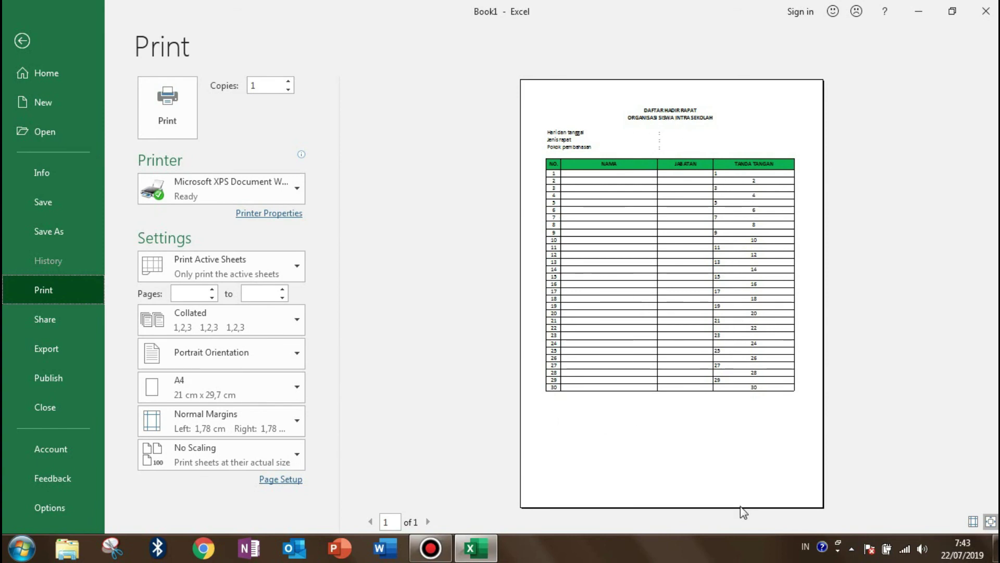
pyautogui.click(57, 34)
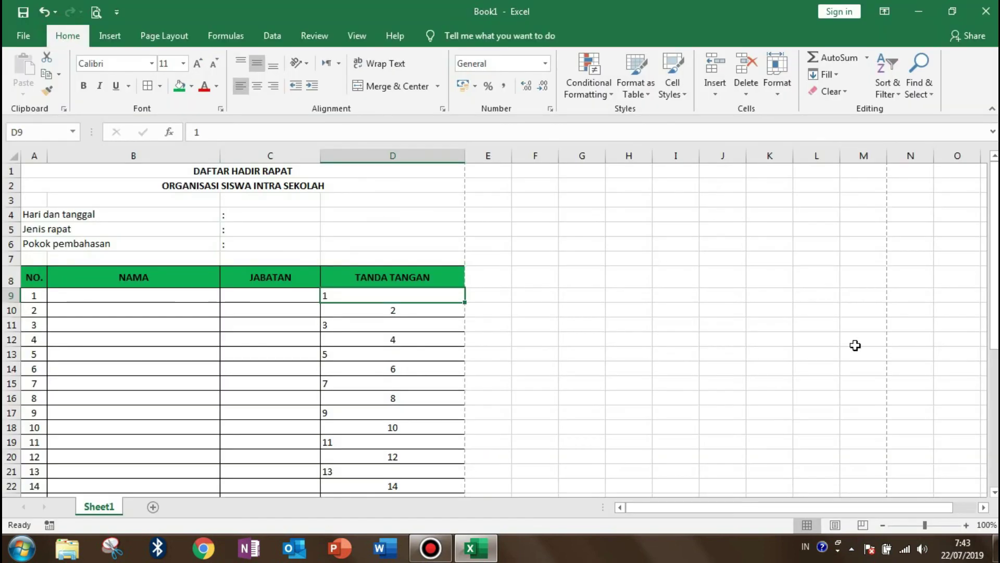
pyautogui.moveTo(995, 255); pyautogui.dragTo(994, 260)
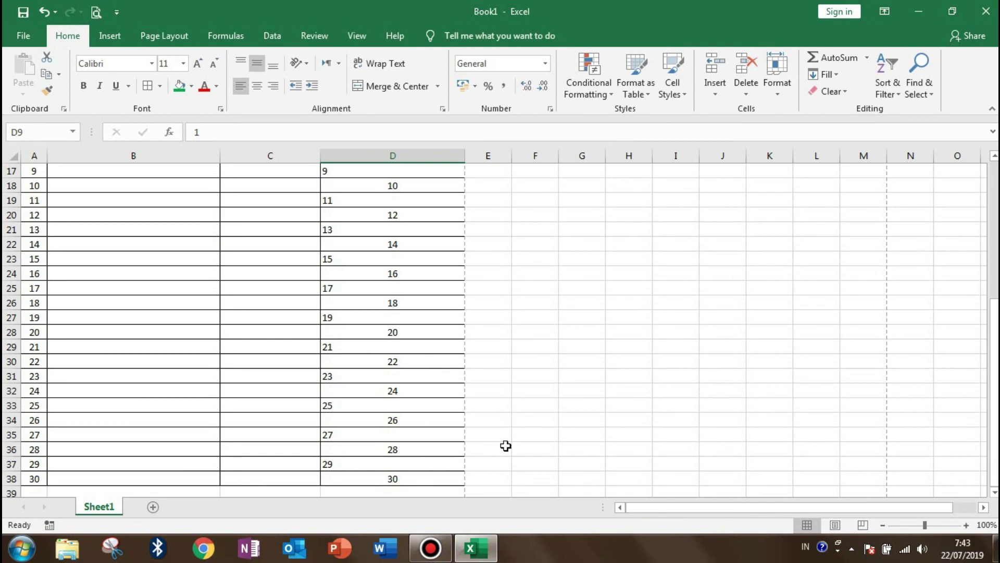
pyautogui.moveTo(995, 339); pyautogui.dragTo(994, 203)
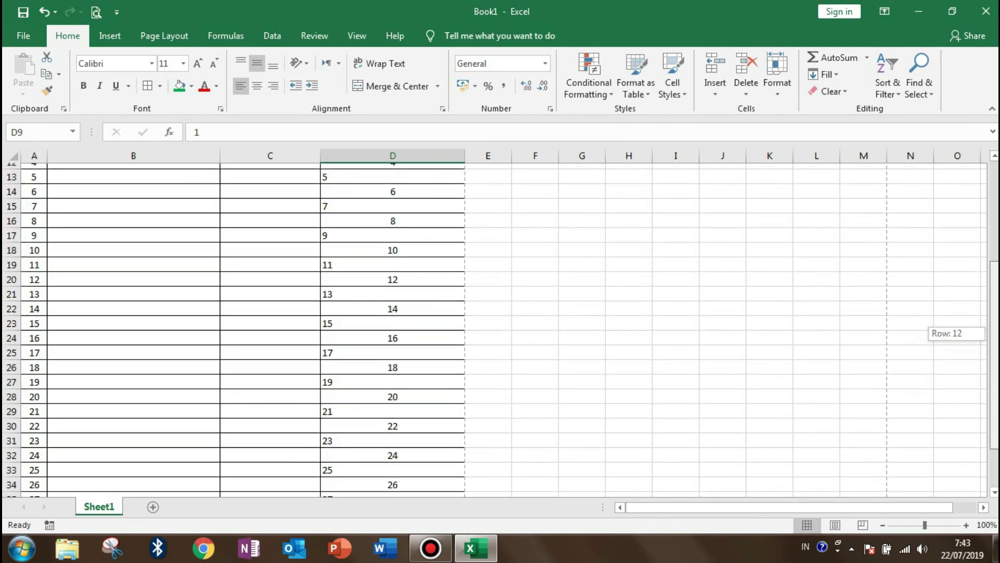
pyautogui.click(668, 291)
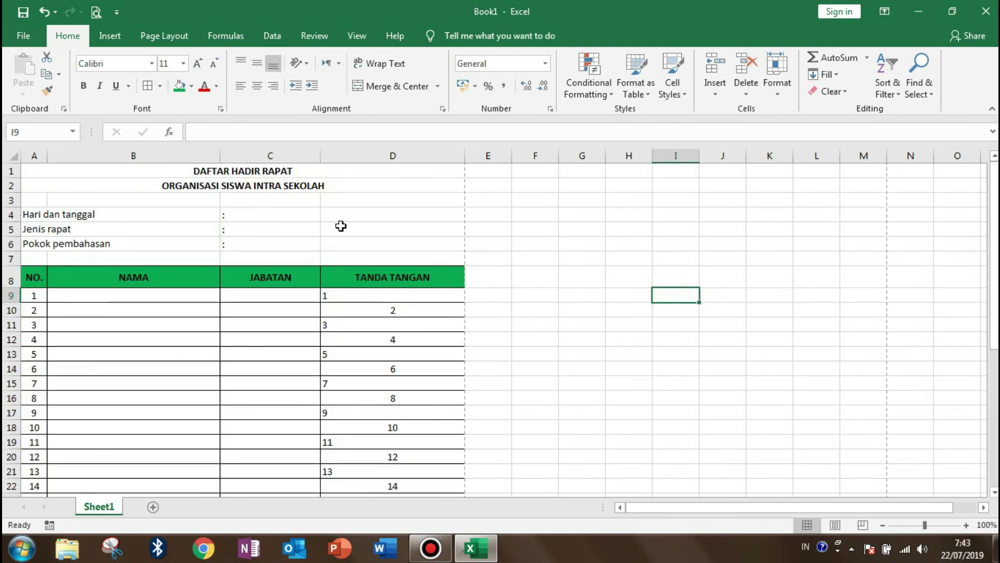
pyautogui.click(223, 185)
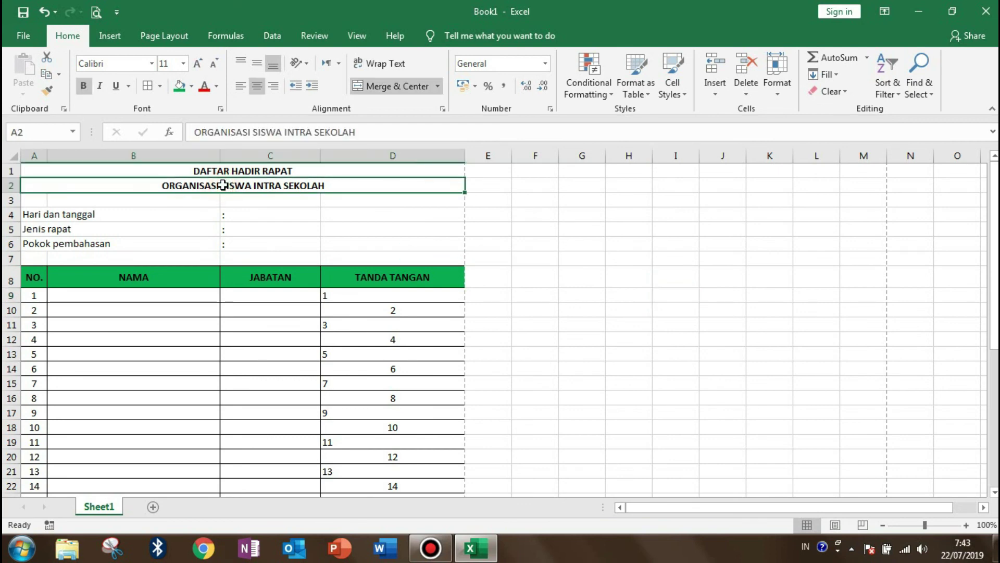
pyautogui.click(276, 244)
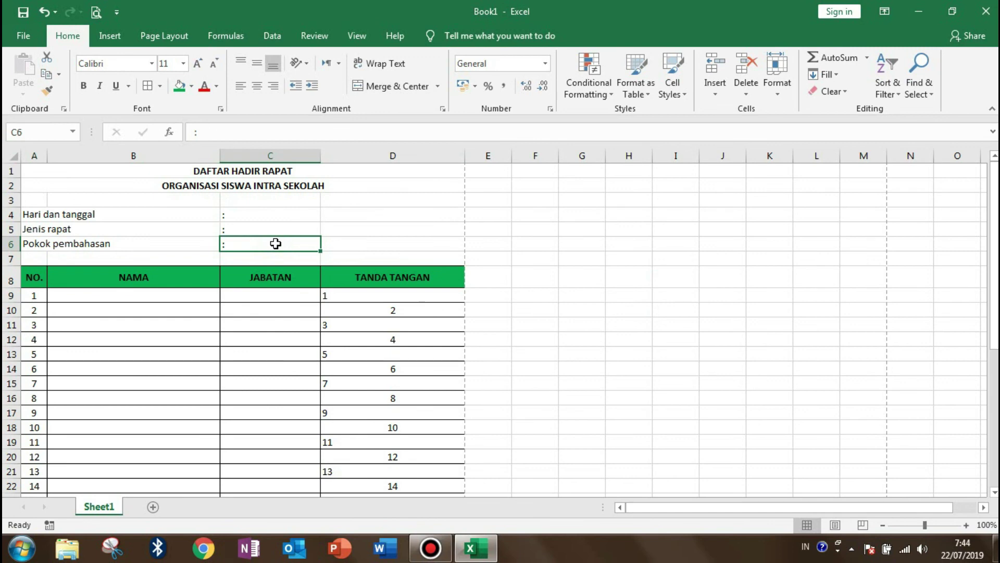